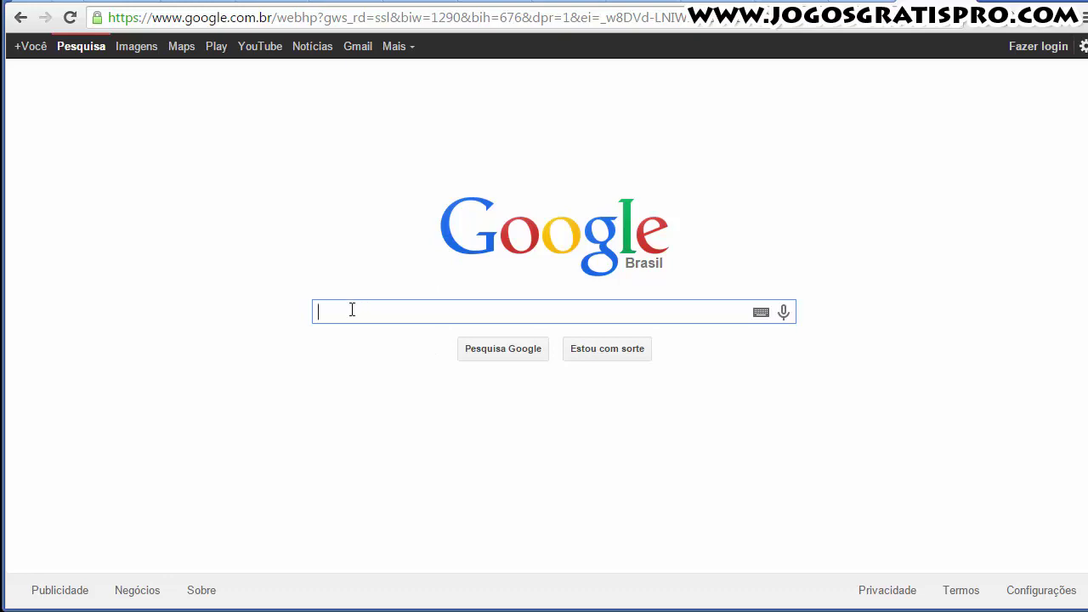
Search Google for "forge mod loader"
text(forge)
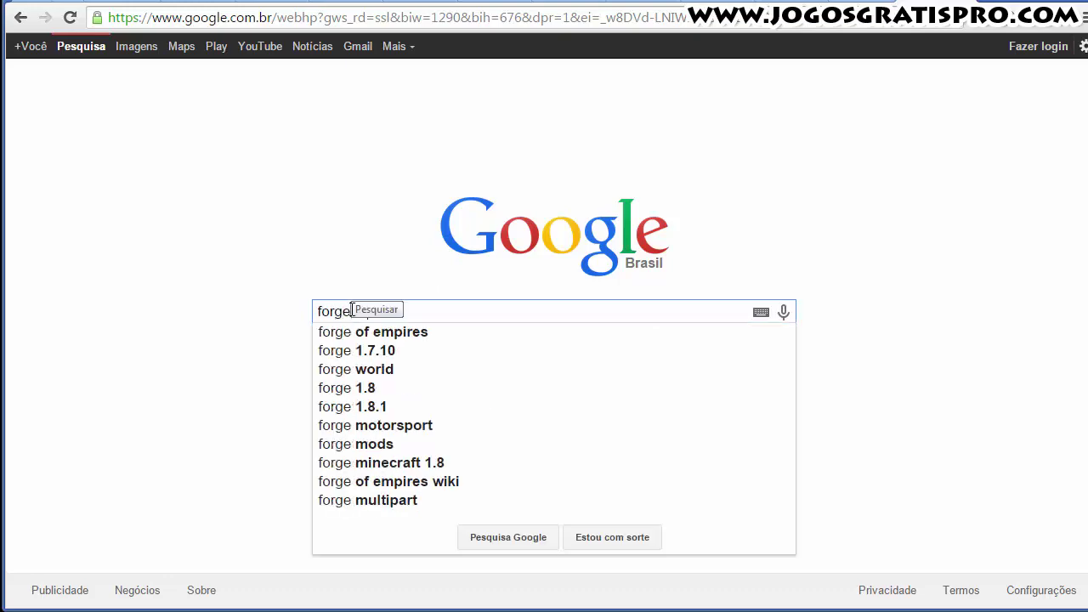
text( mod loader)
key(Return)
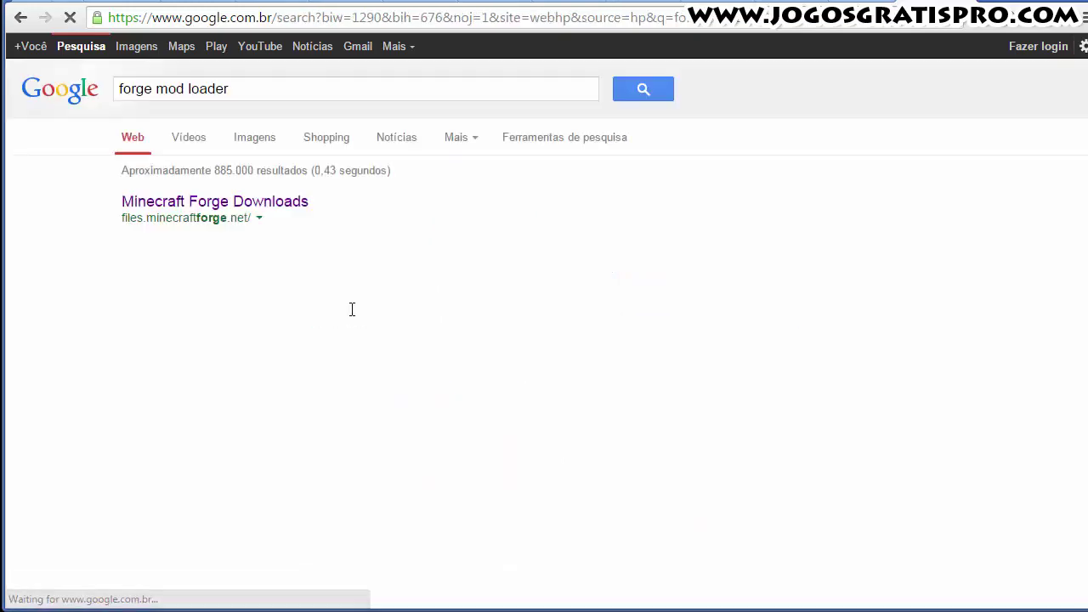
Change the search to "minecraft forge" and open the Minecraft Forge Downloads result
click(167, 88)
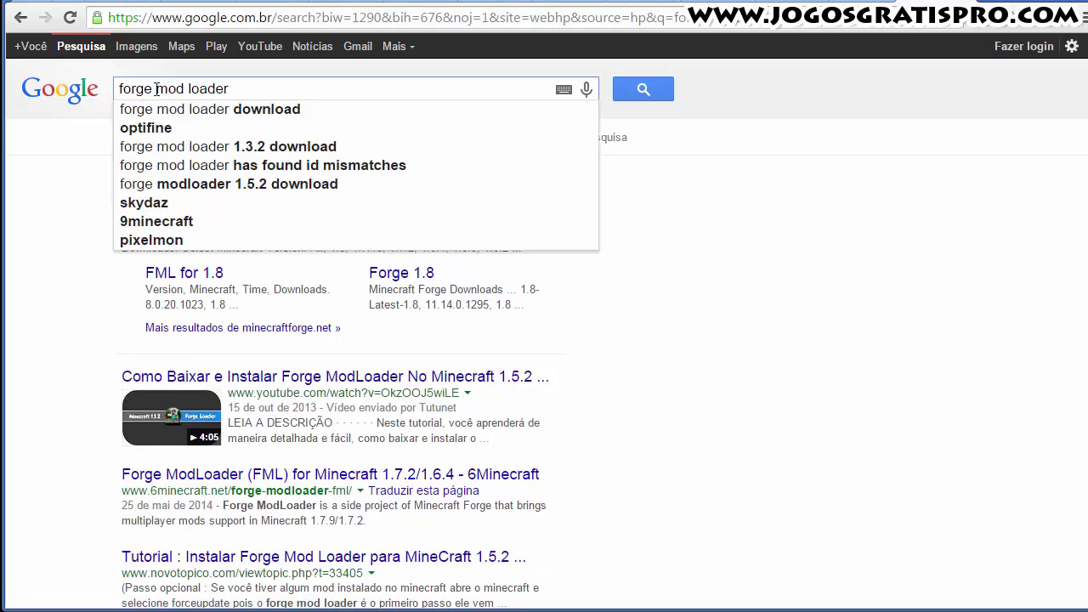
drag(156, 89, 416, 90)
key(BackSpace)
key(Home)
text(minecraft)
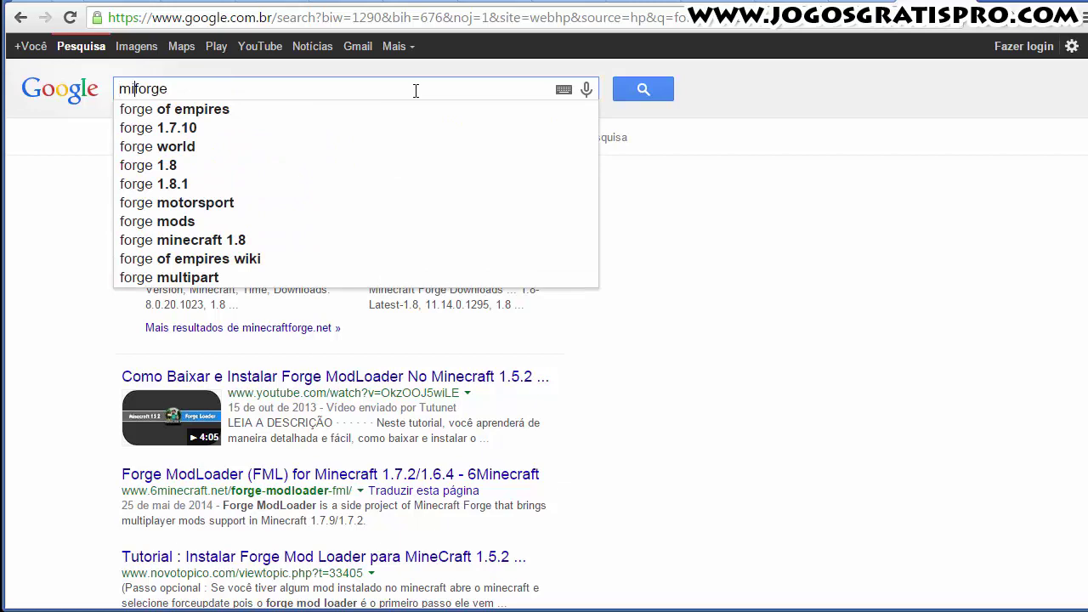
key(Return)
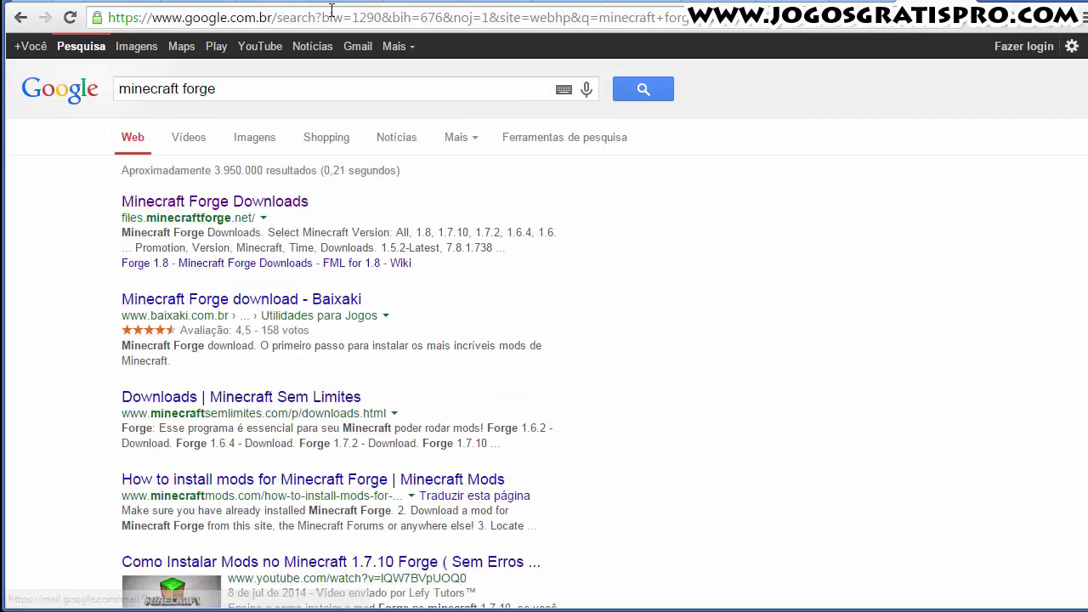
click(236, 205)
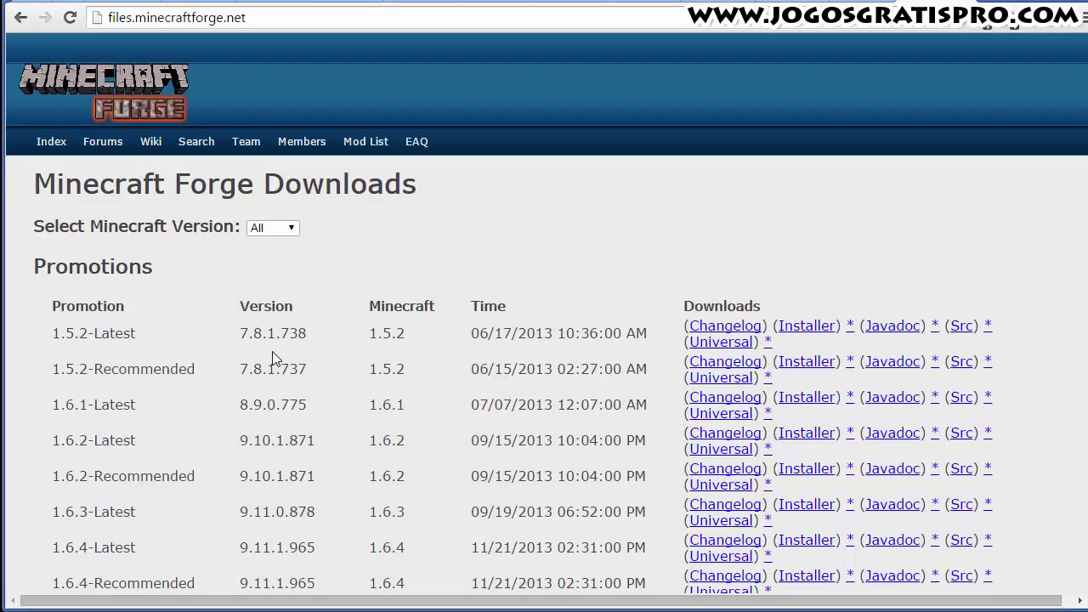
Look through the available Minecraft versions and filter the Forge downloads to 1.8
scroll(279, 355, down, 10)
scroll(282, 355, up, 10)
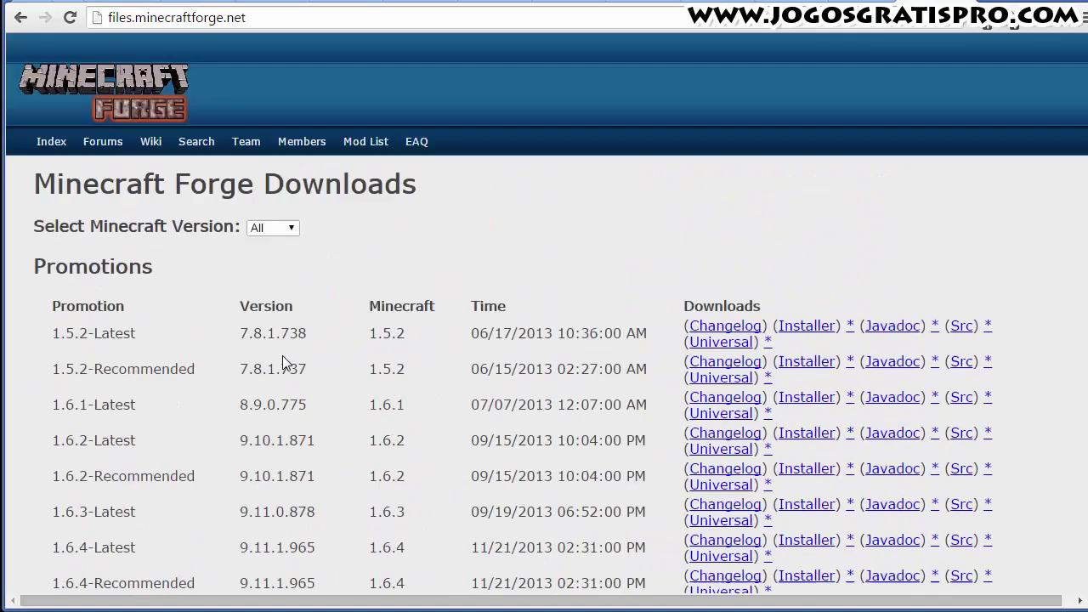
click(272, 227)
scroll(290, 326, down, 2)
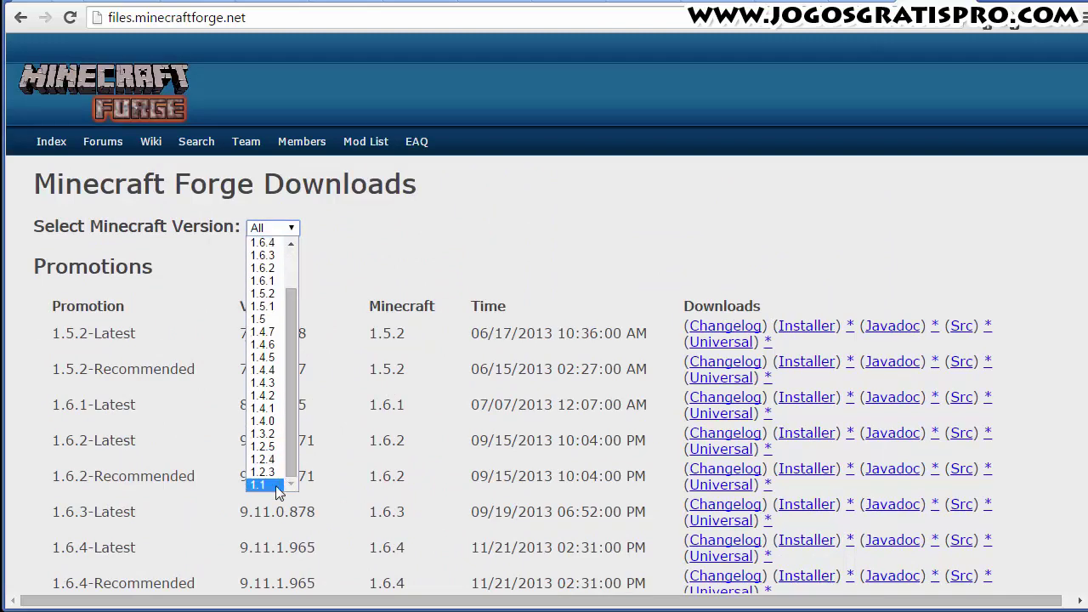
scroll(270, 314, up, 2)
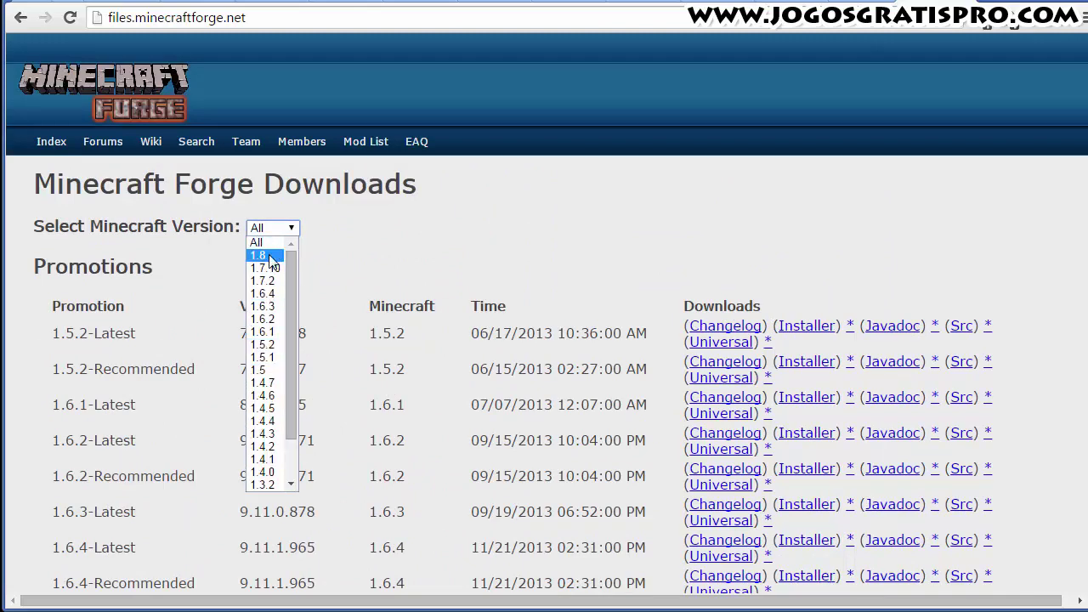
click(259, 256)
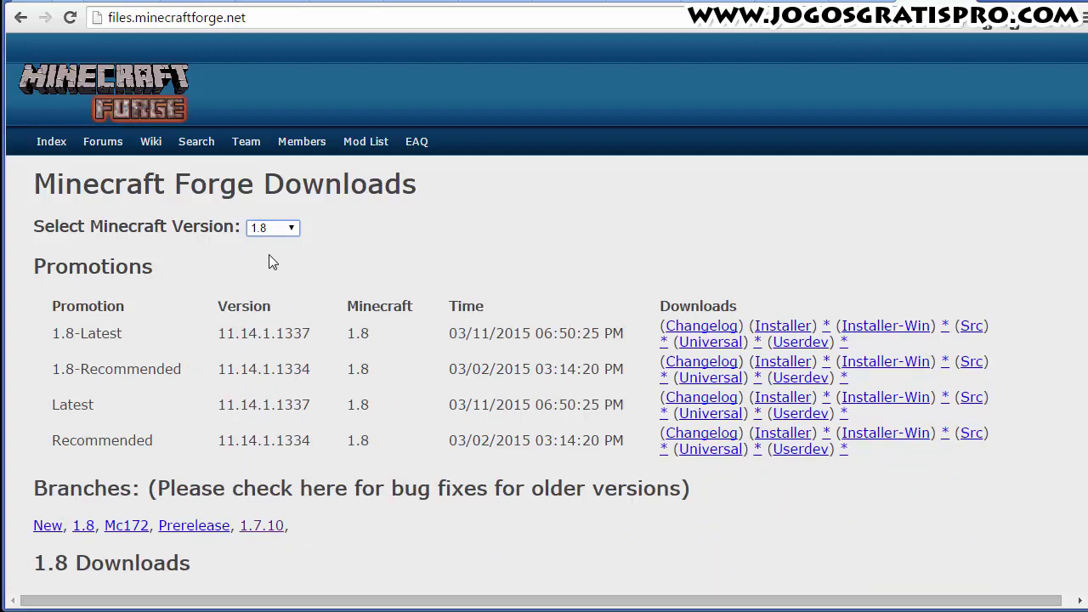
Filter the Forge downloads to Minecraft 1.7.10 and examine its Latest and Recommended promotions
click(272, 227)
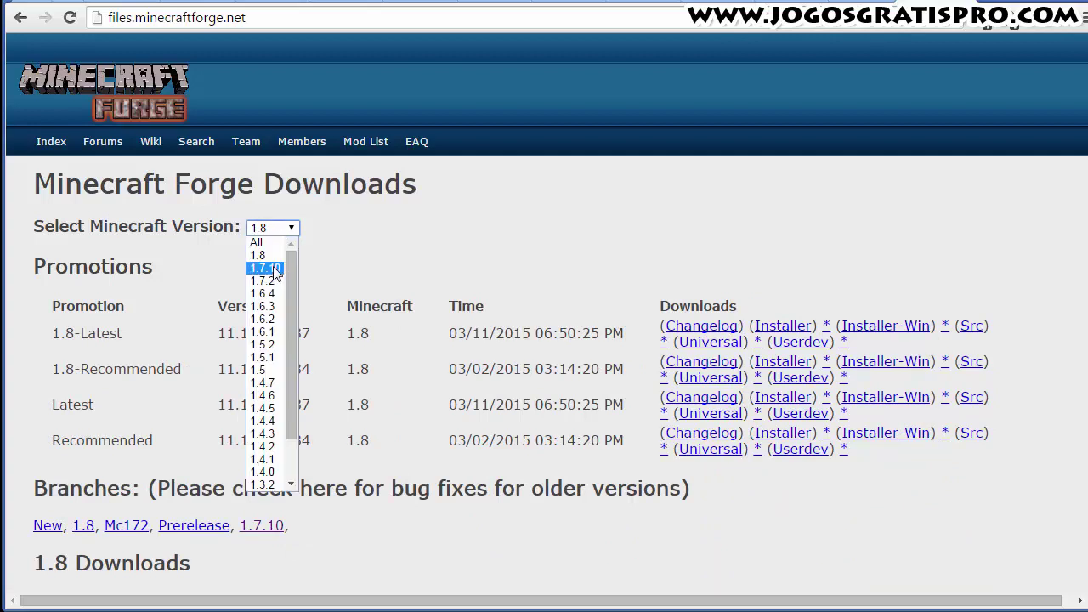
click(273, 268)
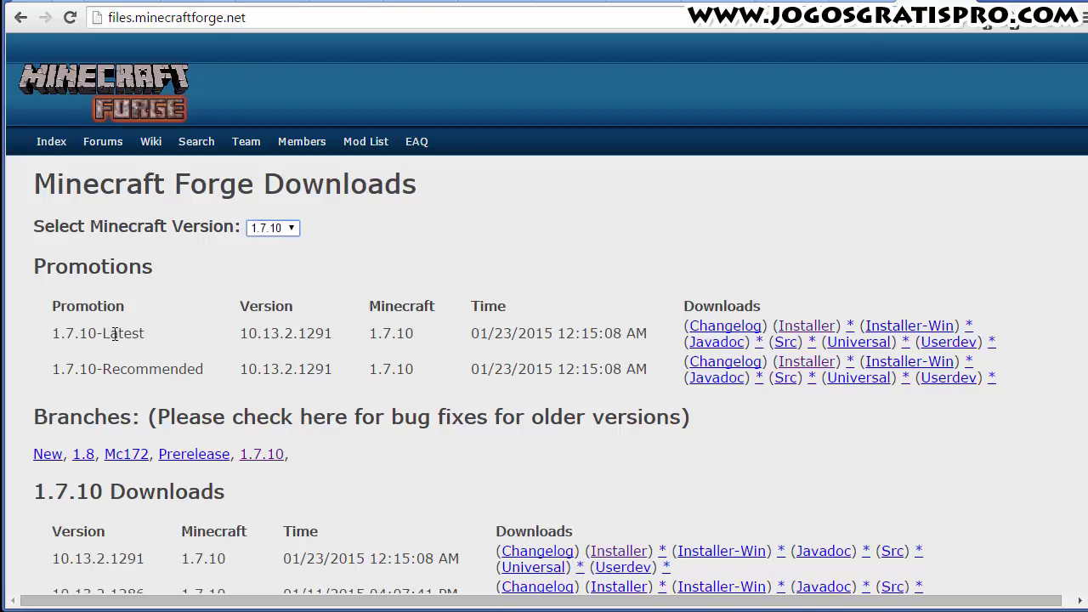
drag(103, 333, 144, 333)
triple_click(145, 371)
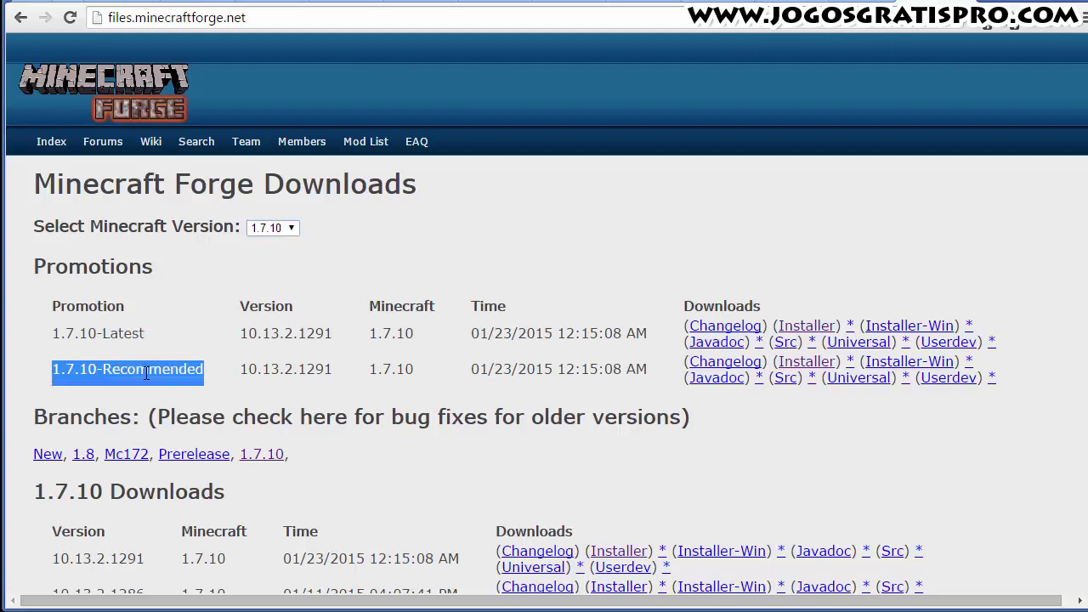
click(145, 371)
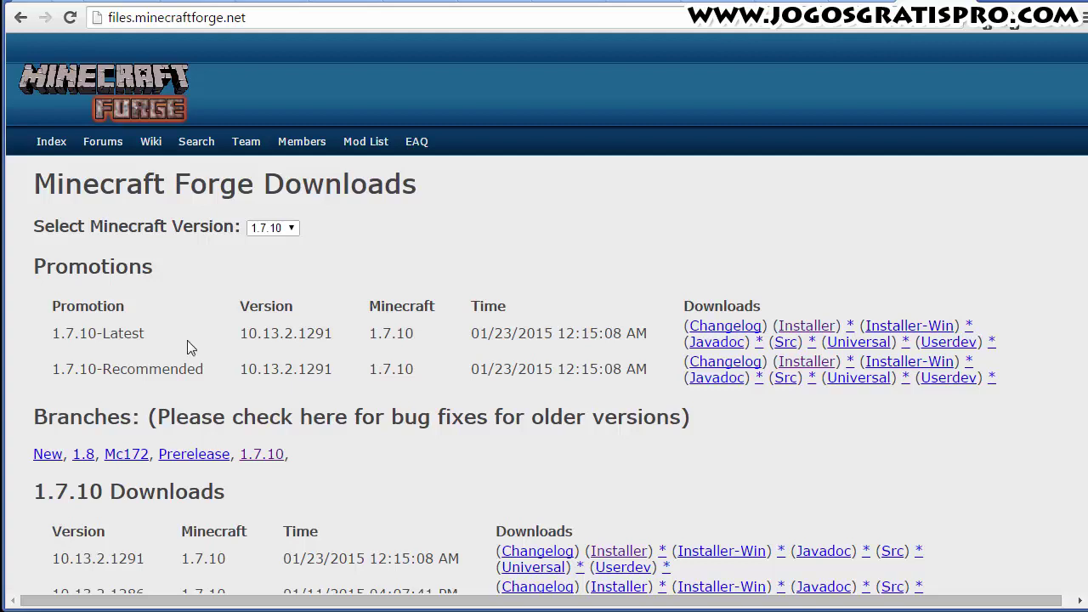
Switch the downloads back to Minecraft 1.8 and compare the version numbers of the Latest and Recommended builds
click(272, 228)
click(272, 248)
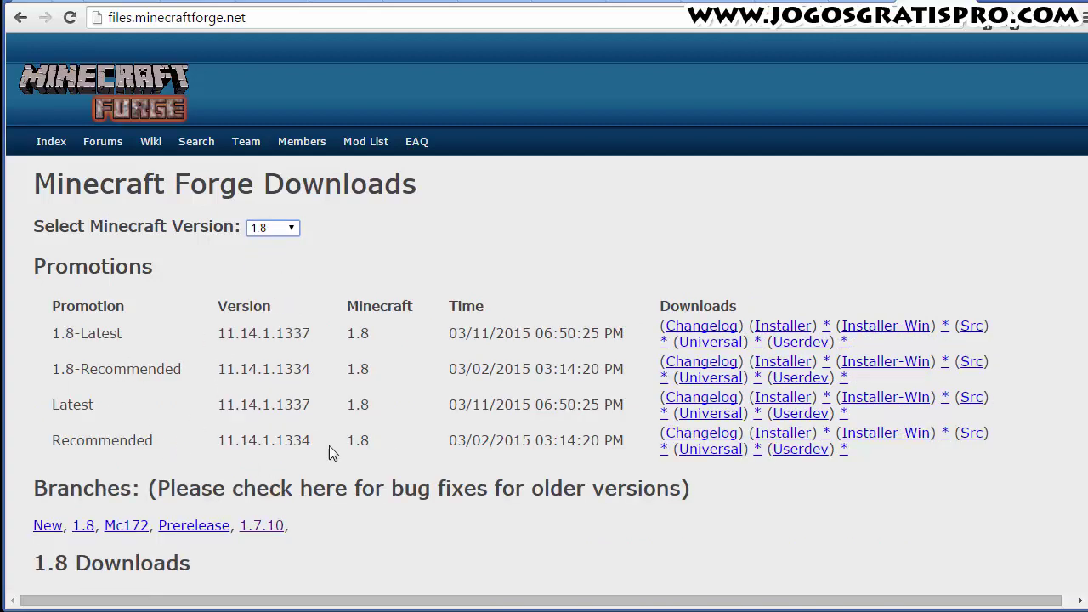
drag(294, 442, 311, 441)
drag(295, 406, 311, 406)
Set the Minecraft version filter to 1.7.10 and check the version number of the 1.7.10-Latest build
click(274, 227)
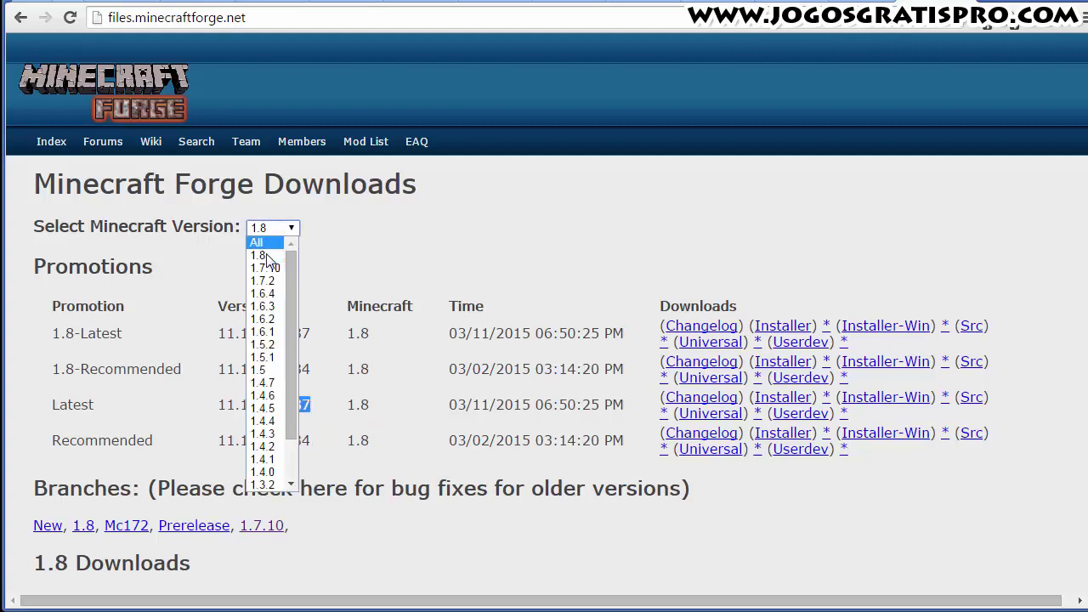
click(264, 266)
drag(257, 337, 323, 337)
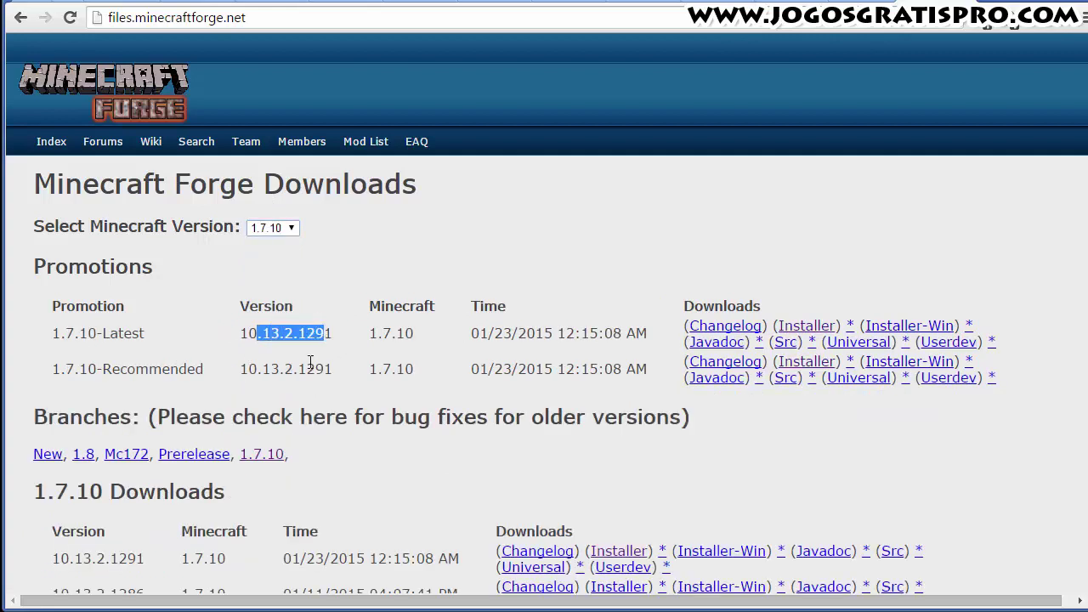
click(312, 341)
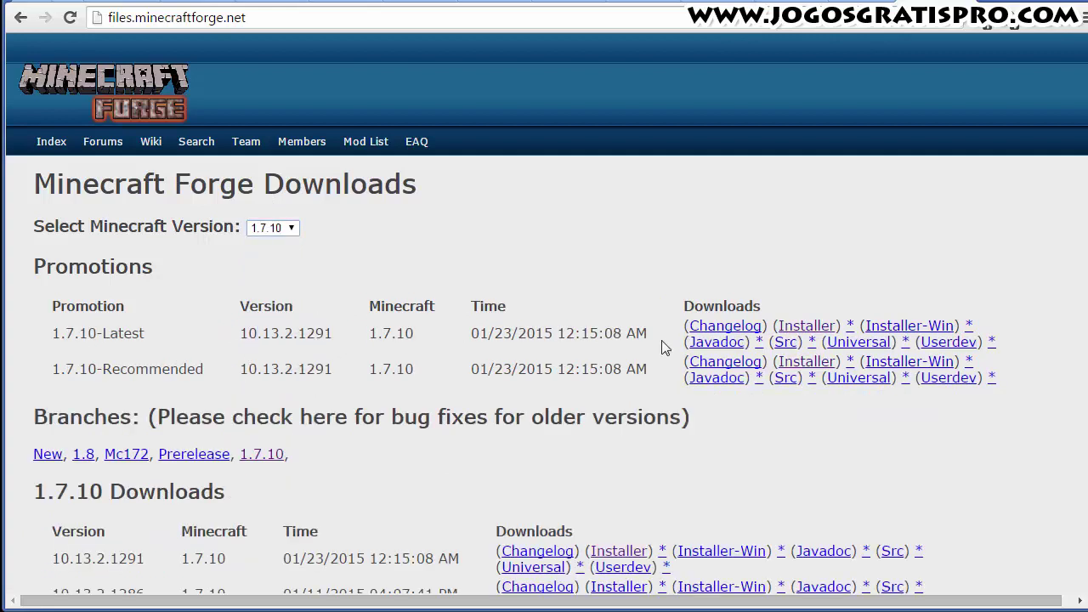
Request the Installer download for 1.7.10-Latest and skip the ad page
click(811, 327)
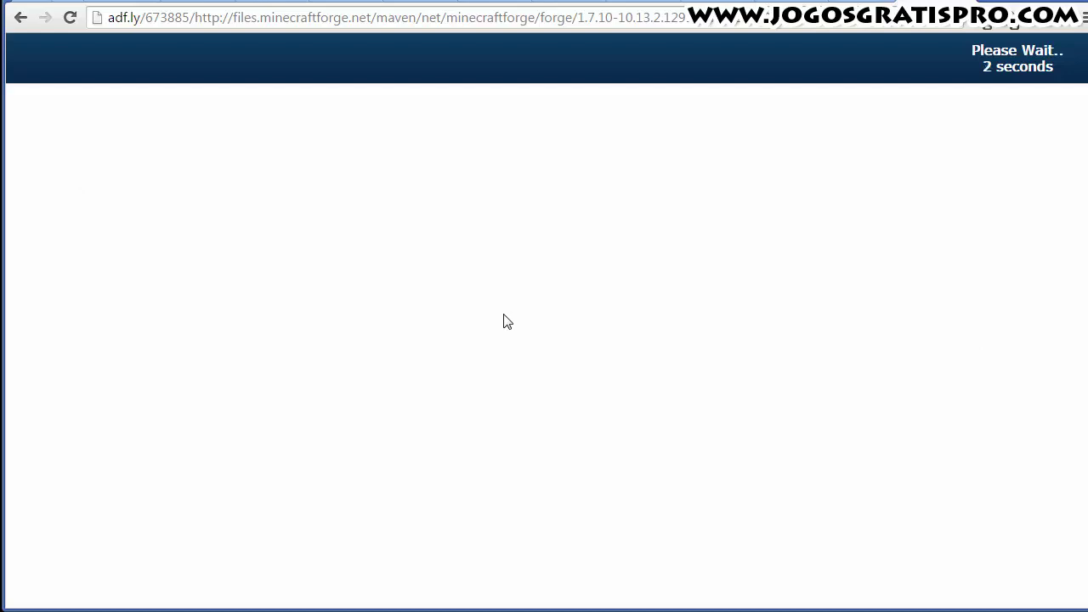
drag(5, 263, 0, 259)
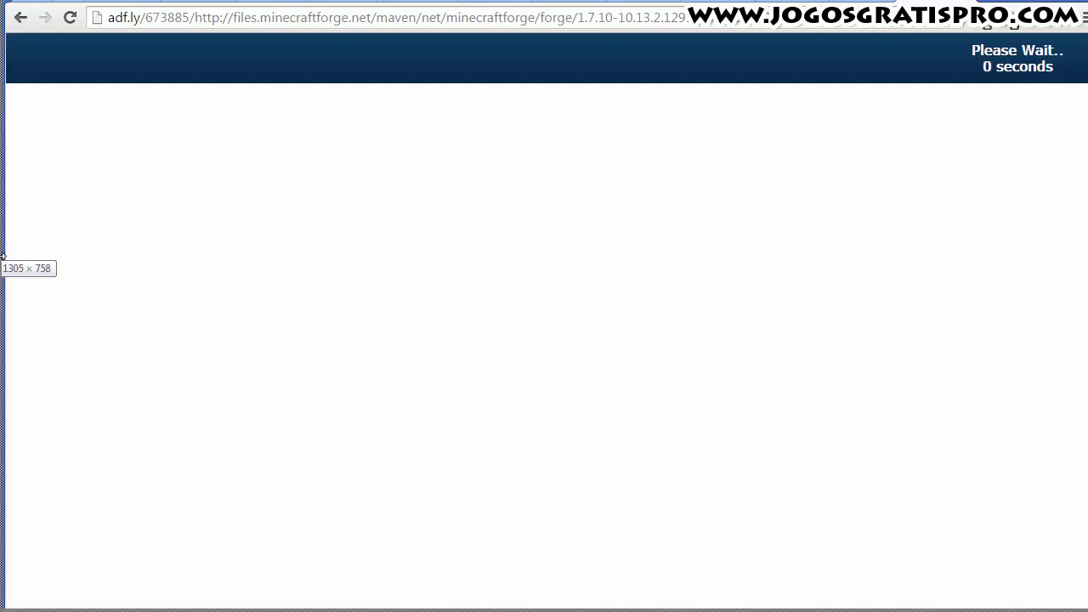
click(1011, 56)
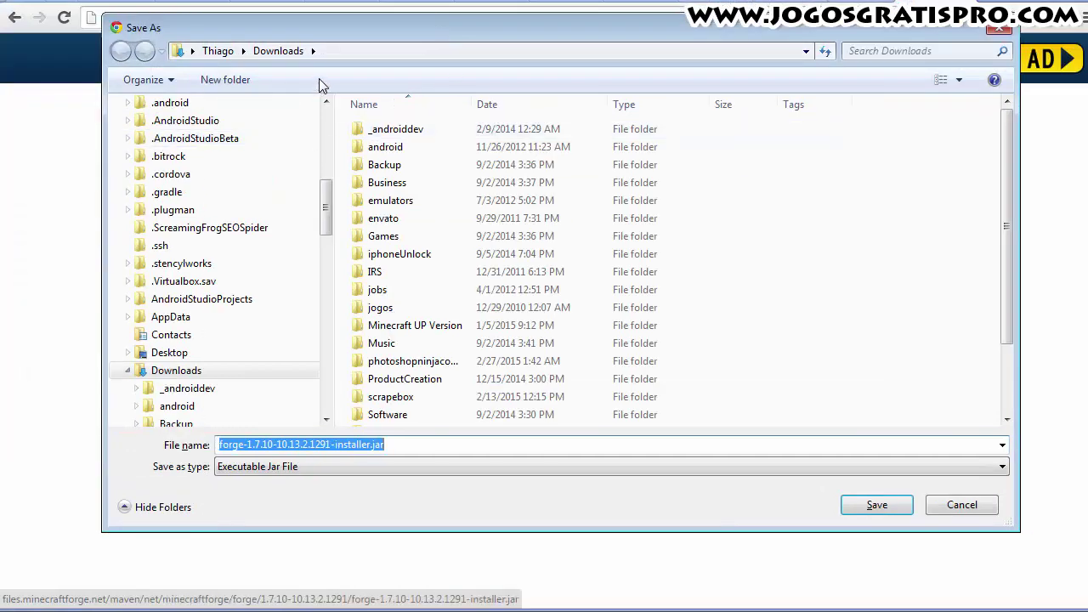
Save forge-1.7.10-10.13.2.1291-installer.jar in the Games > minecraftOfficial folder under Downloads, replacing the existing file
double_click(382, 235)
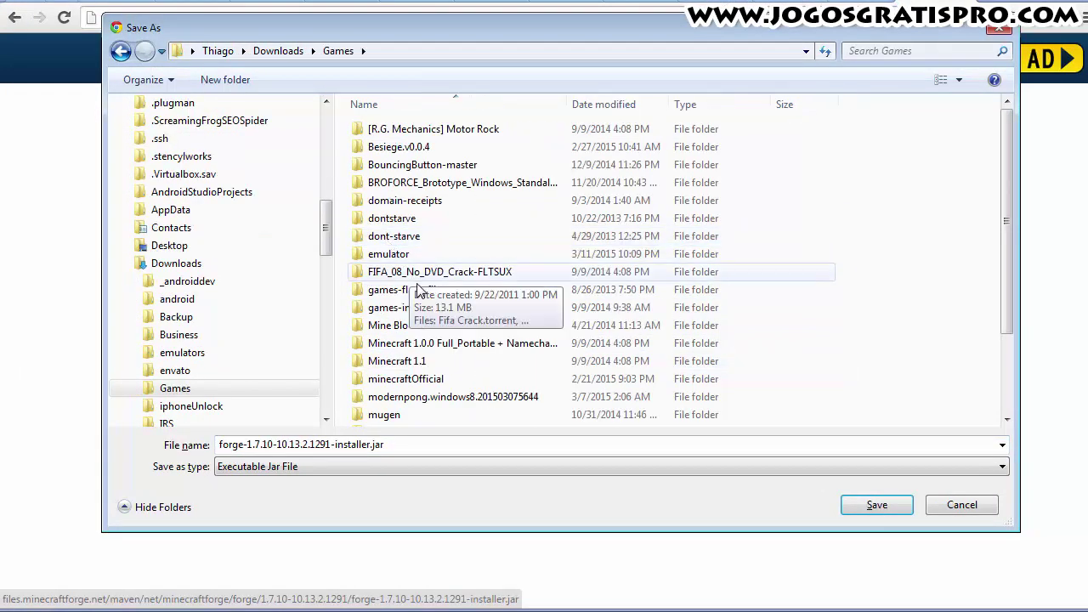
double_click(393, 379)
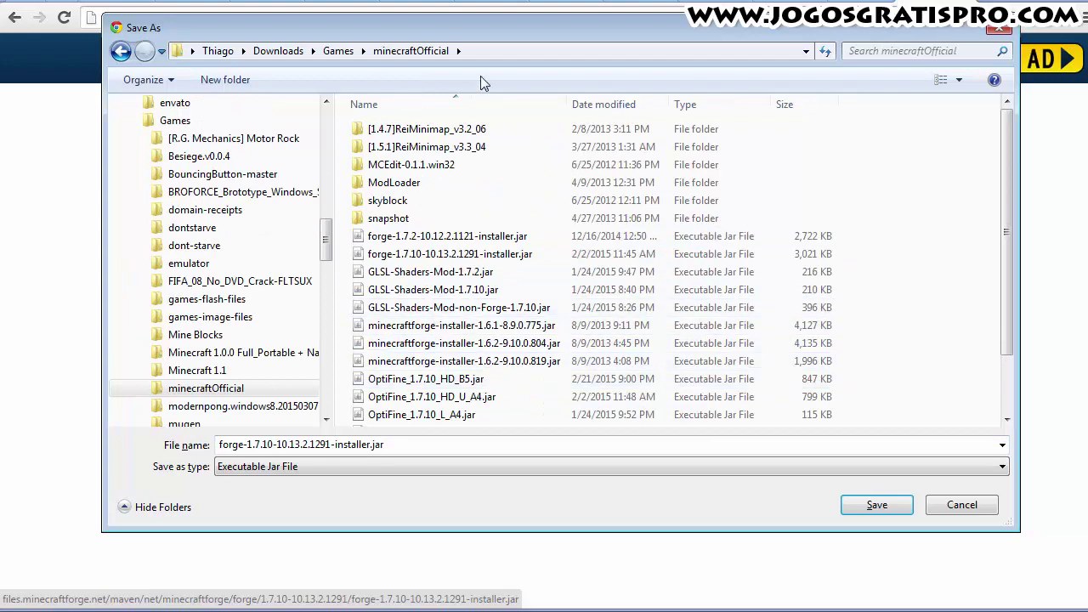
click(861, 503)
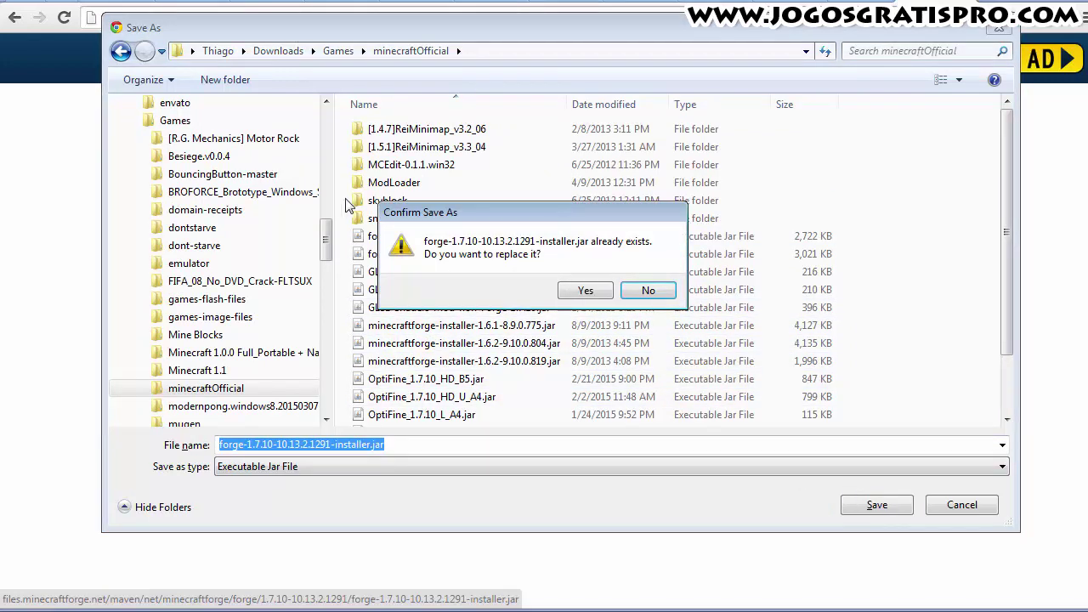
click(586, 290)
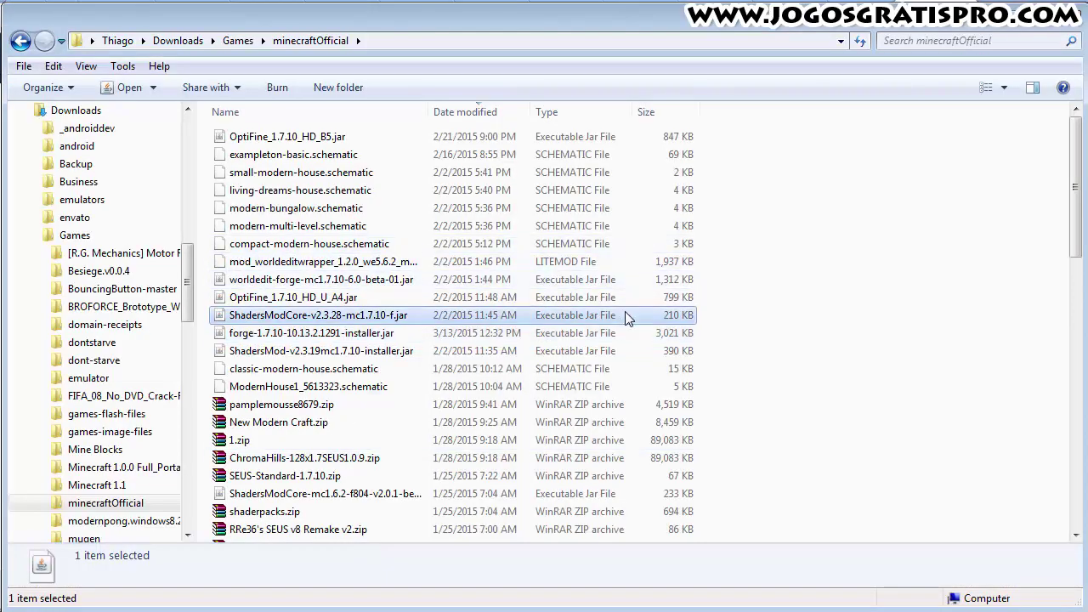
Run forge-1.7.10-10.13.2.1291-installer.jar from the minecraftOfficial folder and clear the folder window out of the way
click(291, 142)
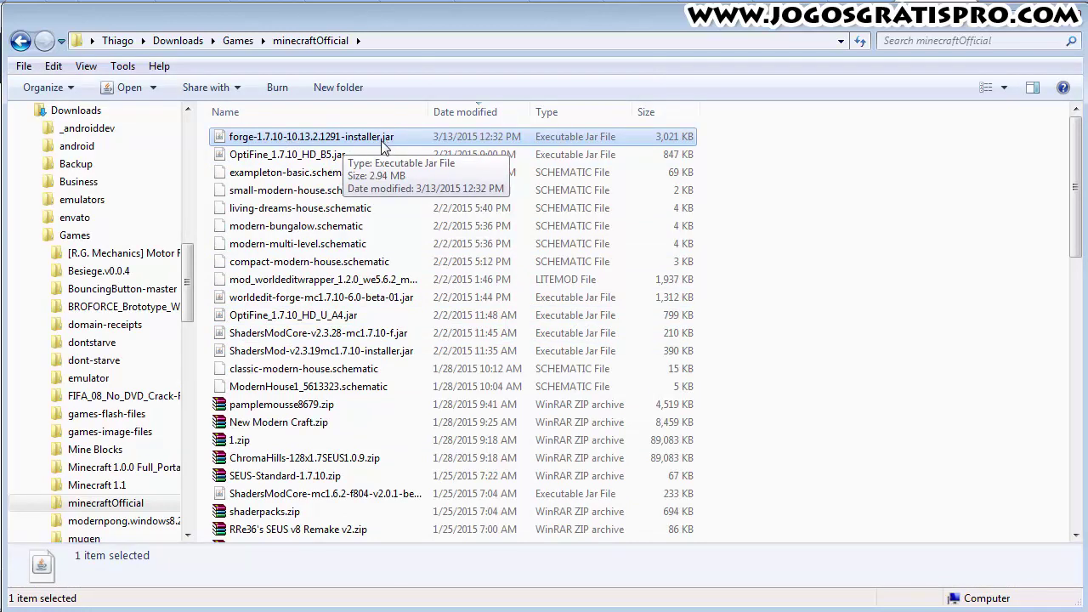
click(298, 142)
key(Escape)
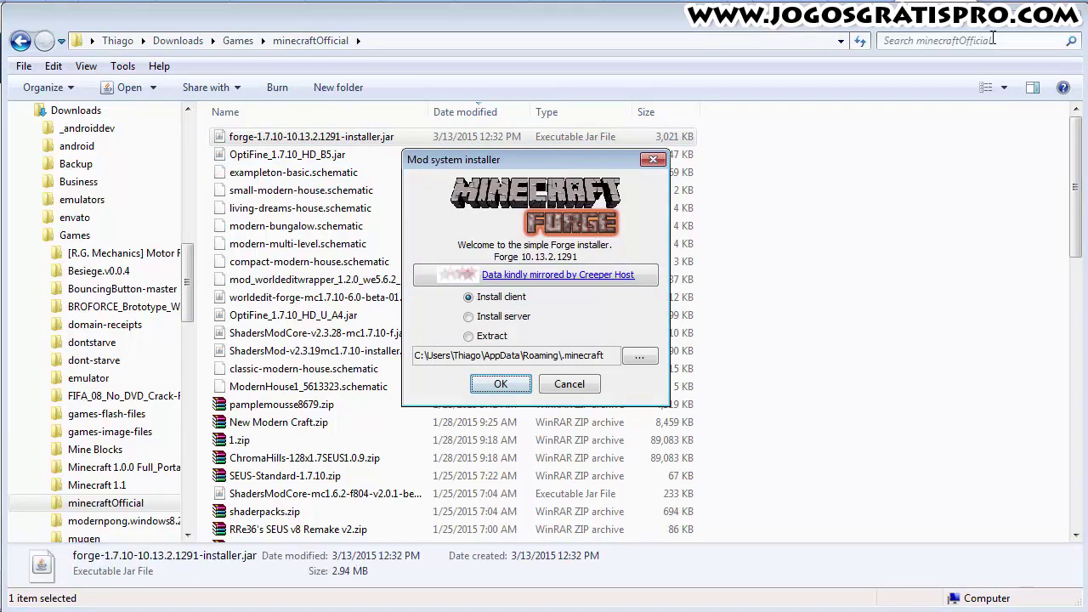
click(1011, 10)
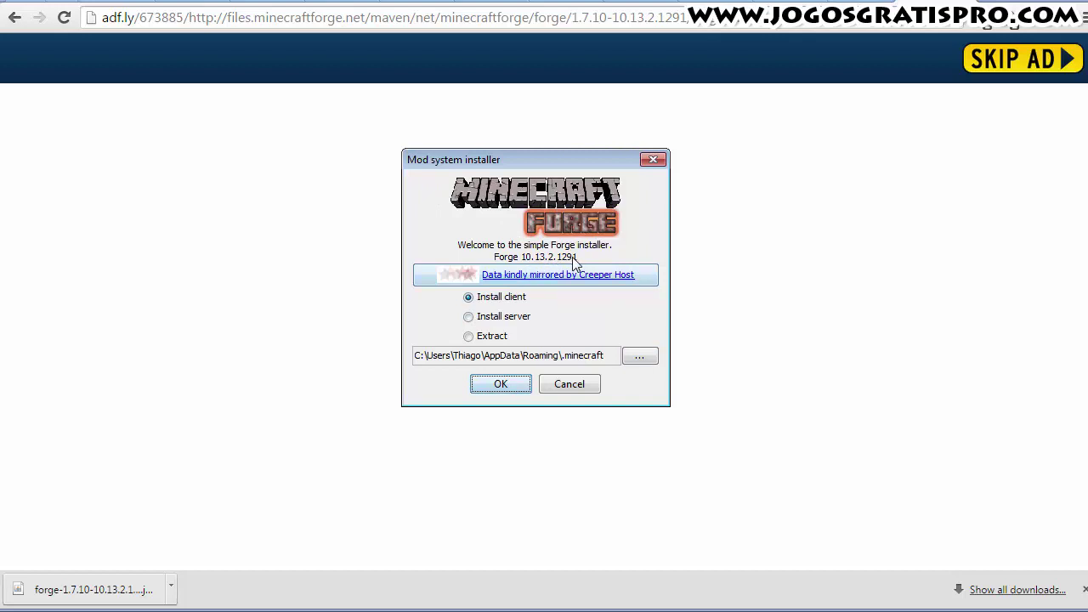
Try the Install server and Extract options in the Forge installer and return to Install client
click(504, 318)
click(492, 335)
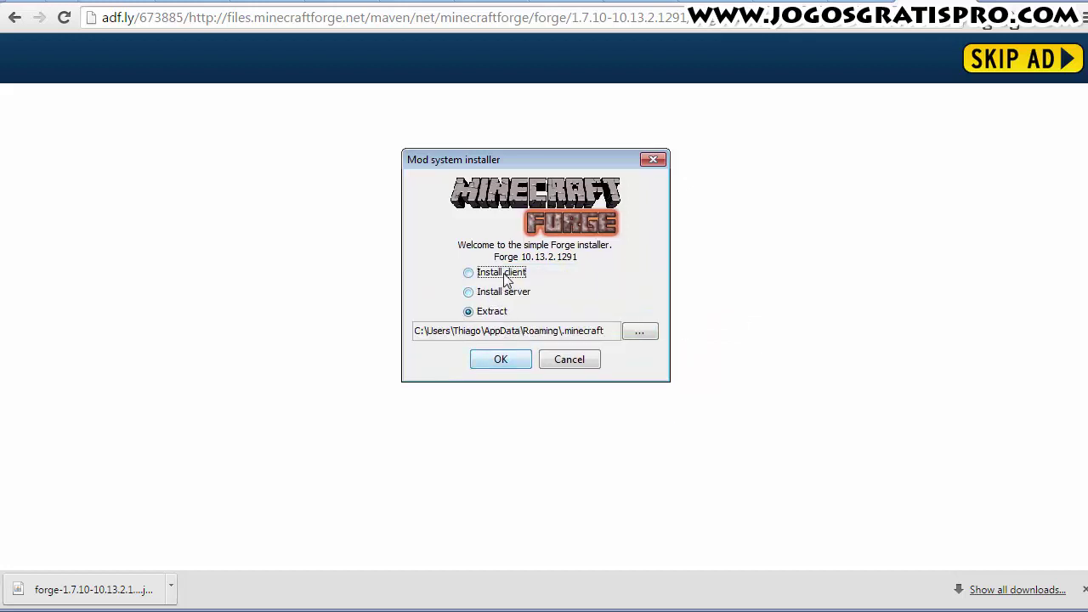
click(500, 297)
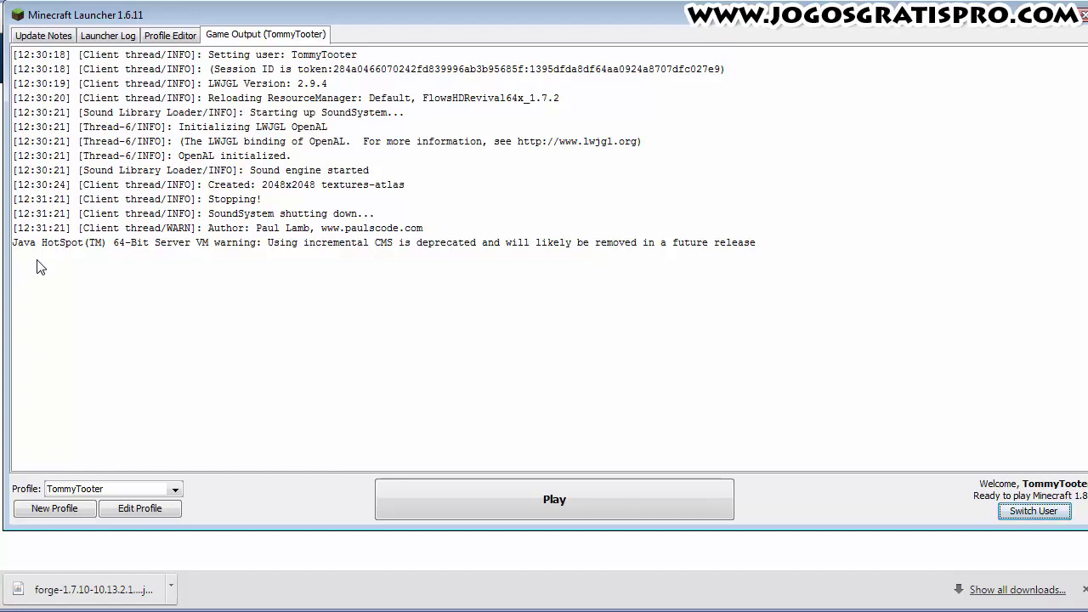
In the Minecraft Launcher, select the Forge profile
drag(436, 12, 421, 15)
click(85, 488)
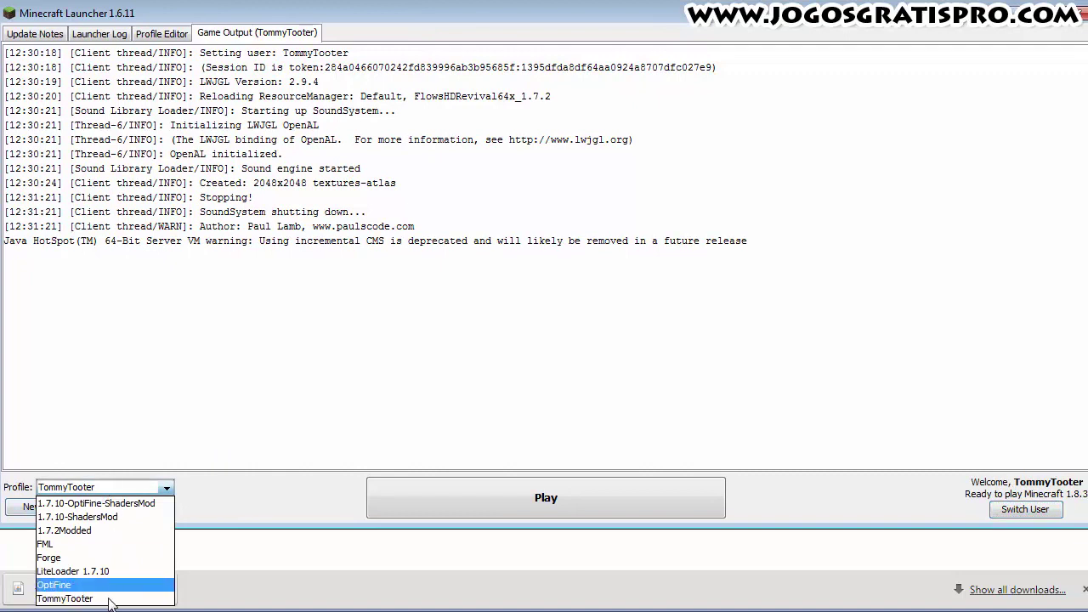
click(49, 558)
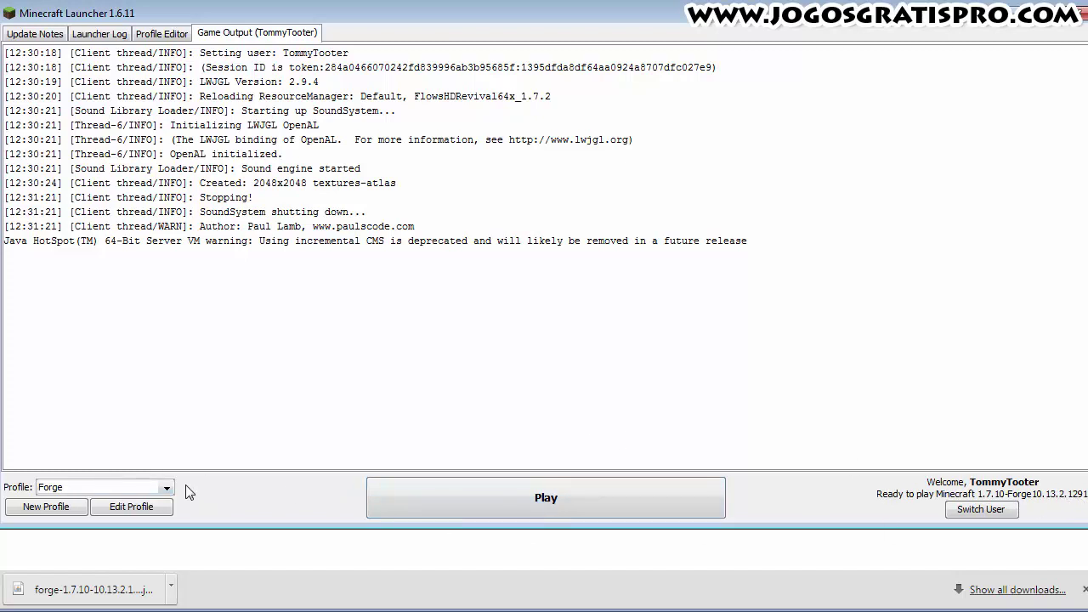
Look up release 1.7.10-Forge10.13.2.1291 among the versions available to the Forge profile and close the profile without saving
click(139, 508)
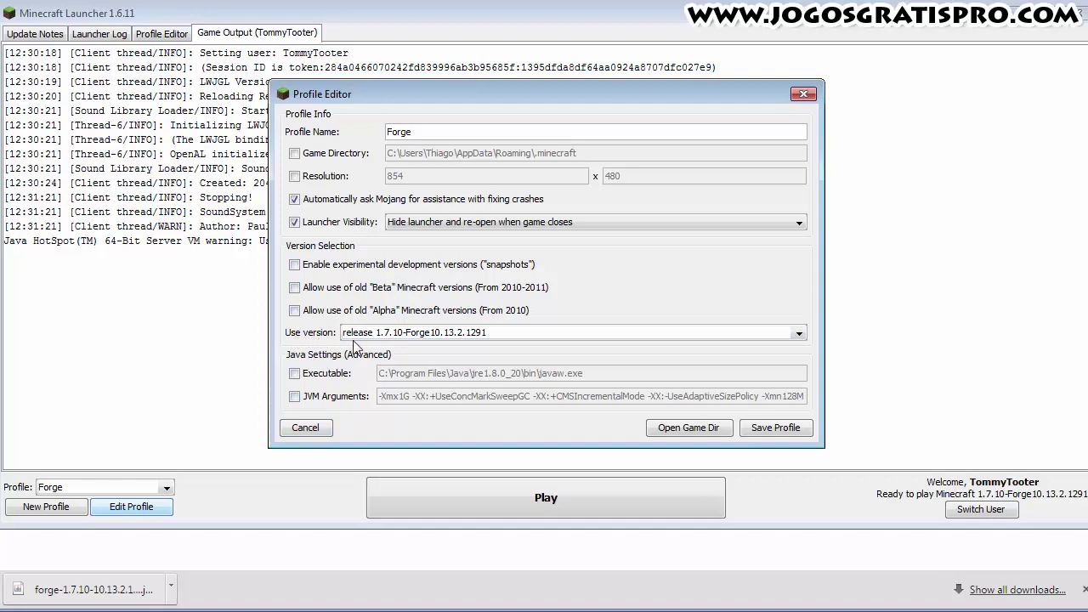
click(387, 335)
drag(800, 427, 805, 371)
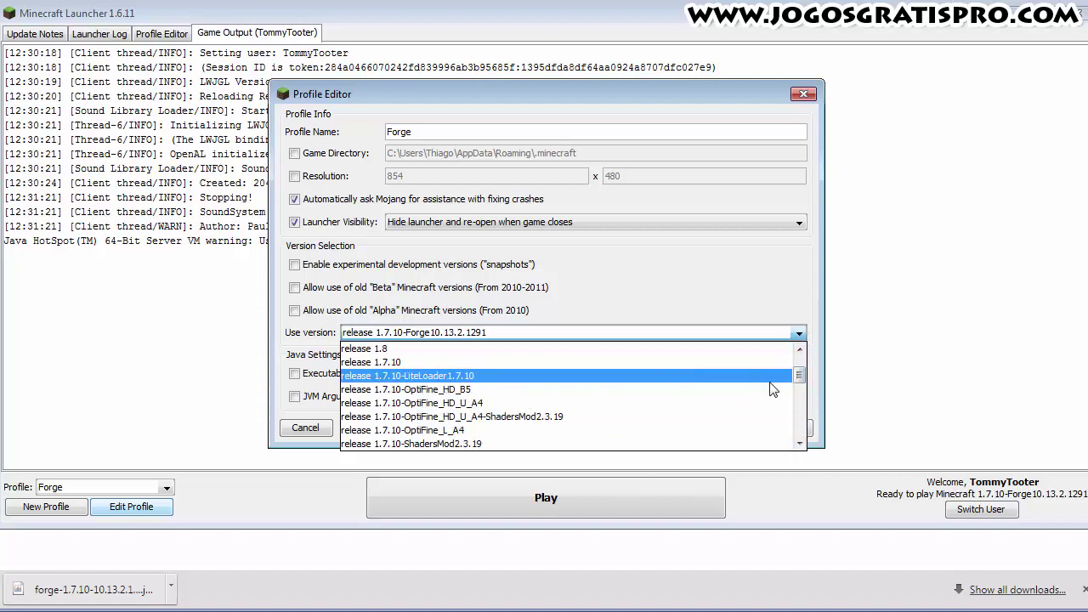
drag(800, 381, 800, 457)
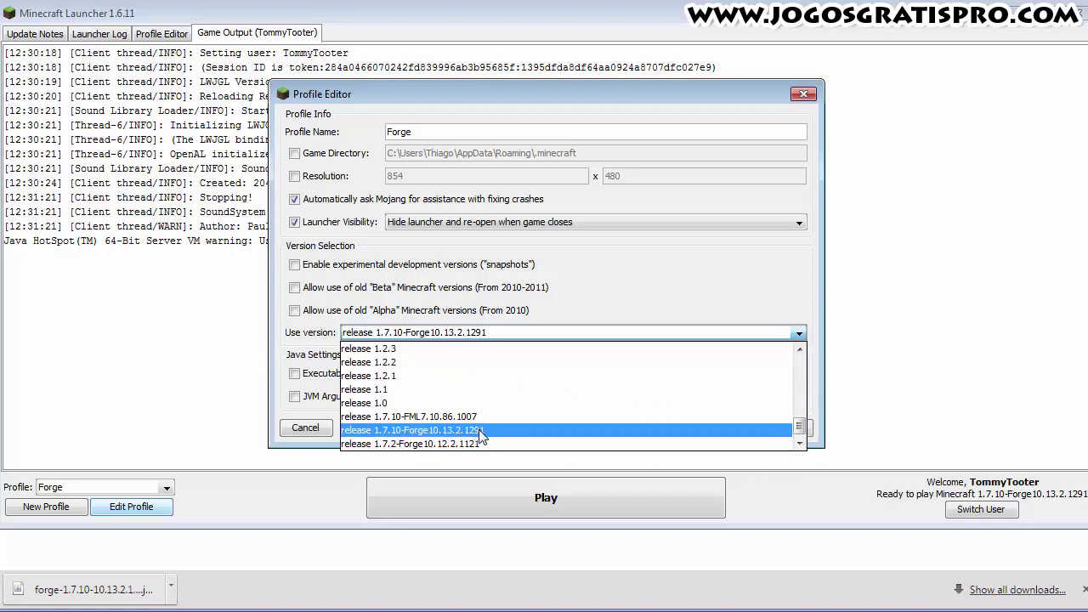
click(302, 336)
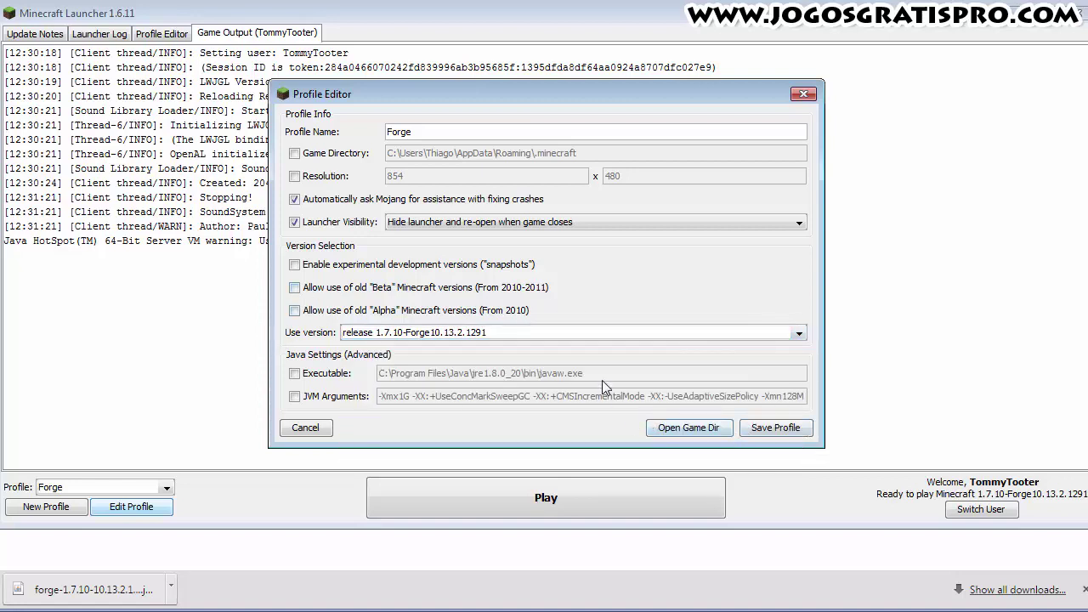
click(319, 430)
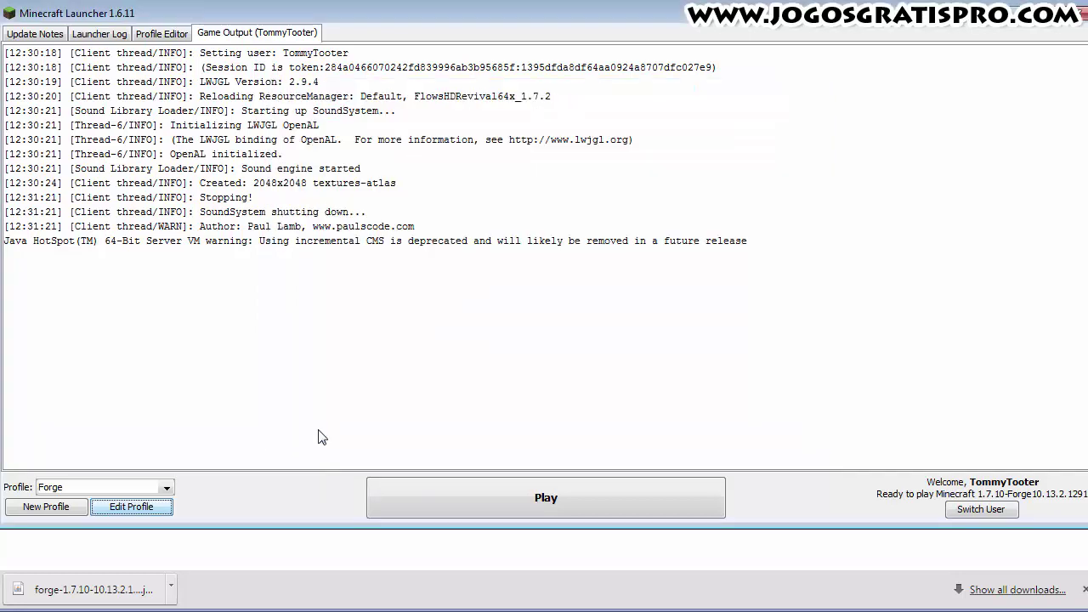
Set the profile named after the signed-in account to use version release 1.7.10-Forge10.13.2.1291 and save it
click(114, 487)
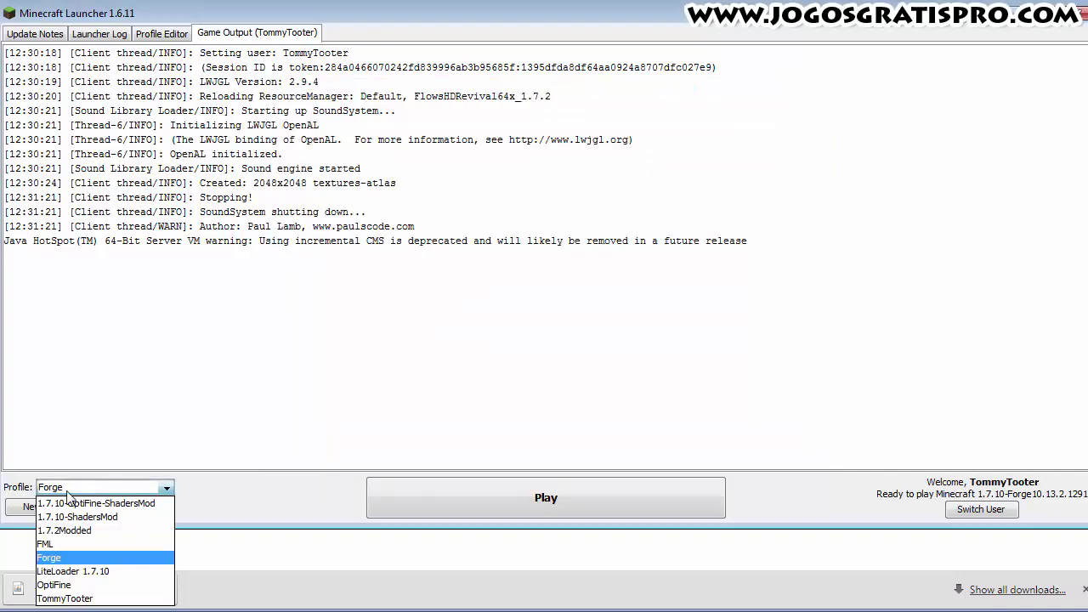
click(68, 598)
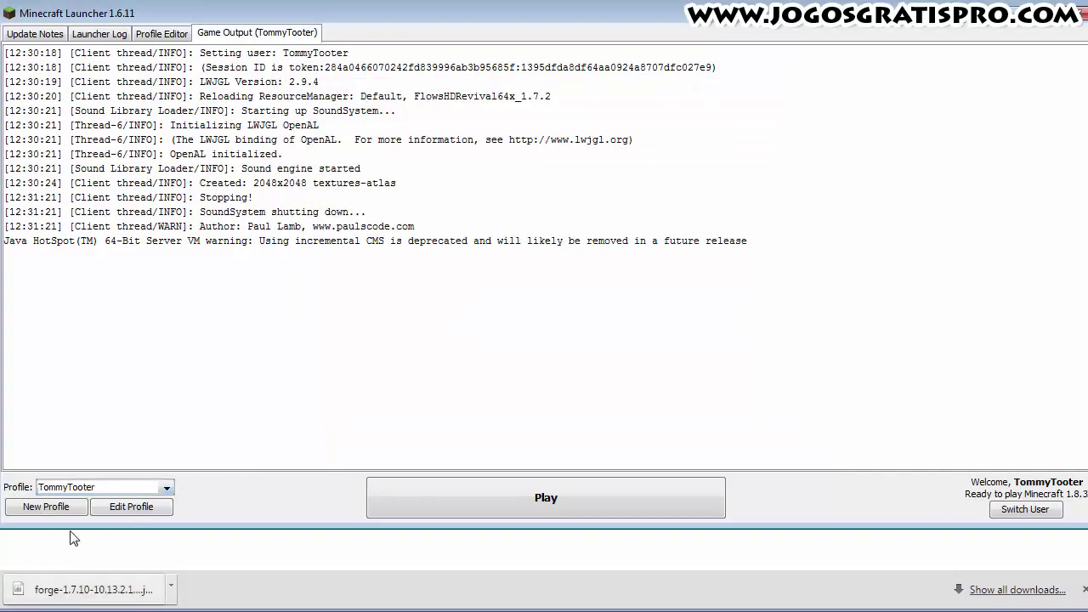
click(145, 508)
click(394, 333)
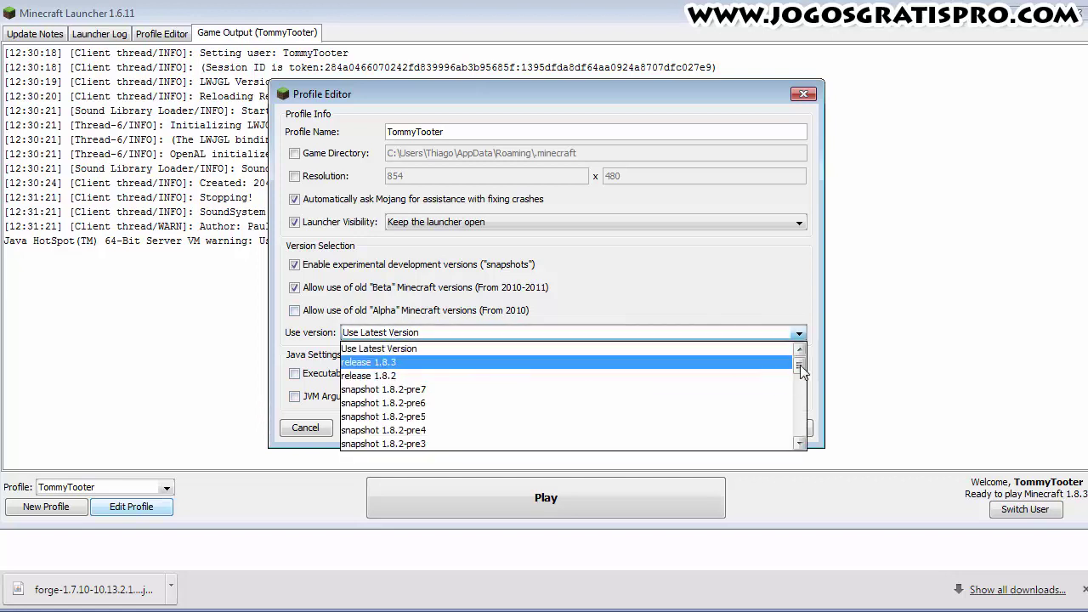
drag(801, 372, 799, 427)
click(475, 430)
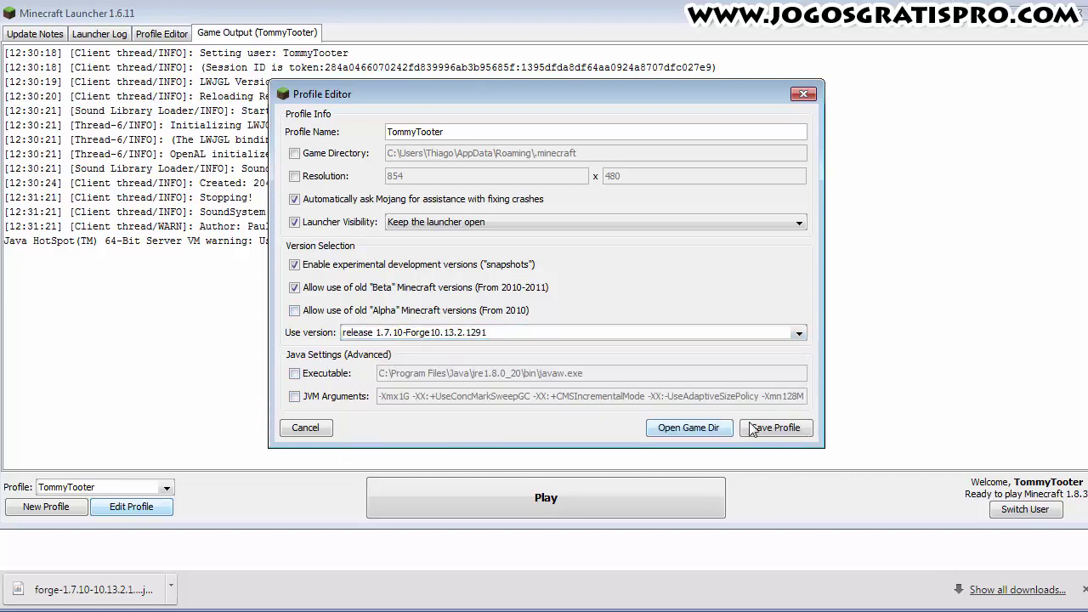
click(779, 428)
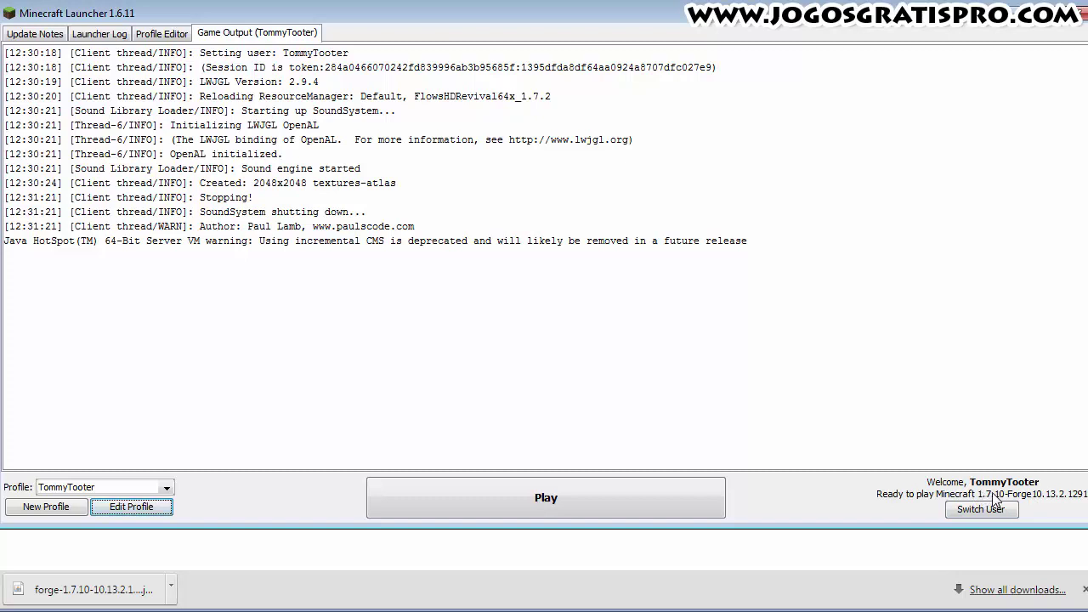
Set the account-named profile's version to release 1.8.3 and save the profile
click(151, 510)
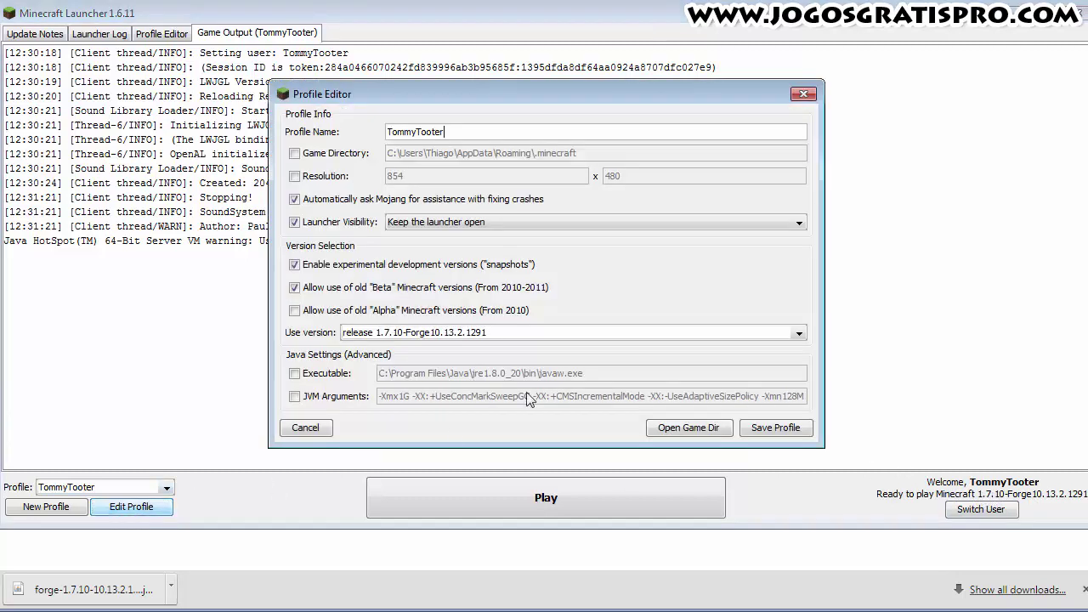
click(576, 332)
scroll(405, 374, up, 15)
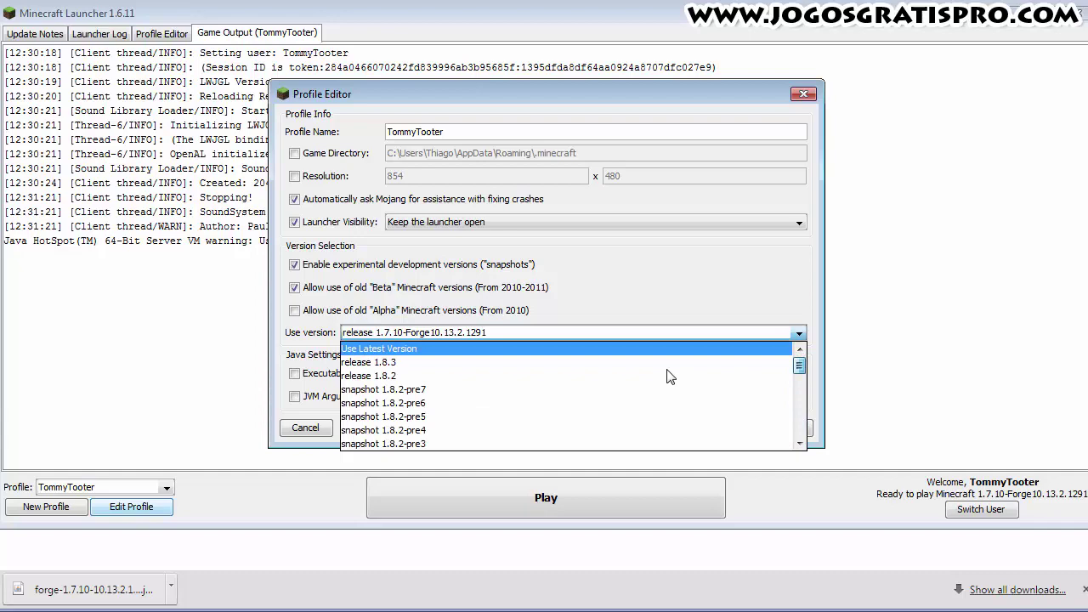
click(404, 366)
click(791, 430)
Launch the game with the Forge profile and close the Forge installer window
click(167, 487)
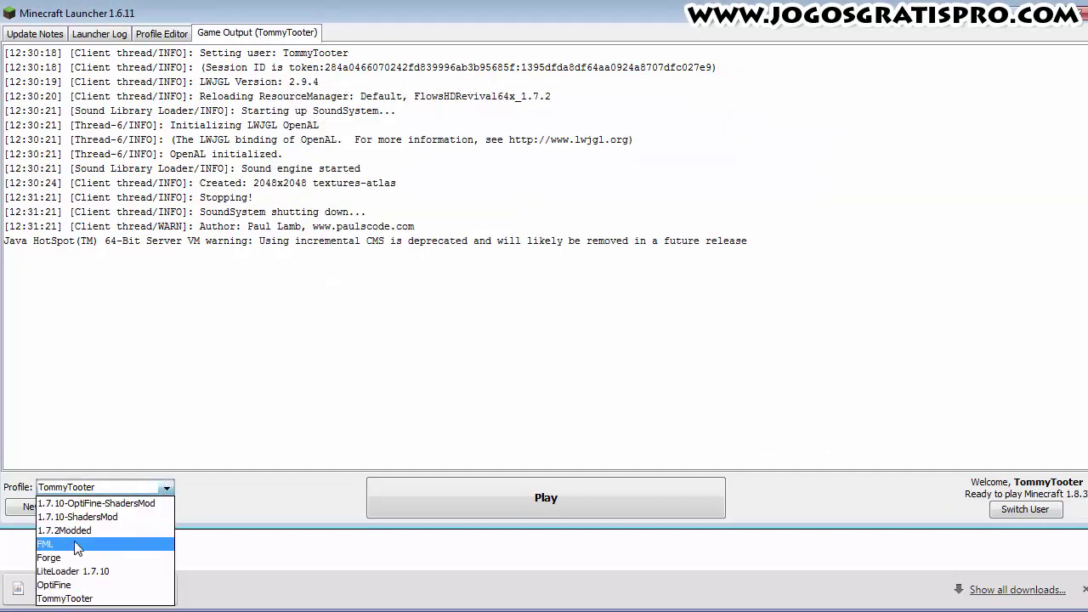
click(74, 541)
click(490, 498)
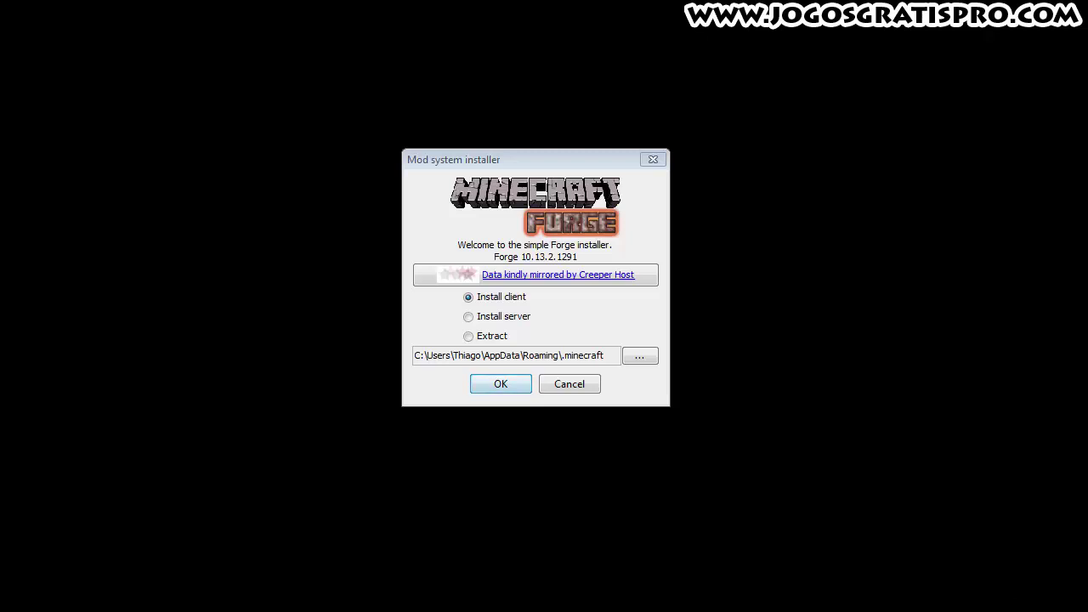
click(650, 161)
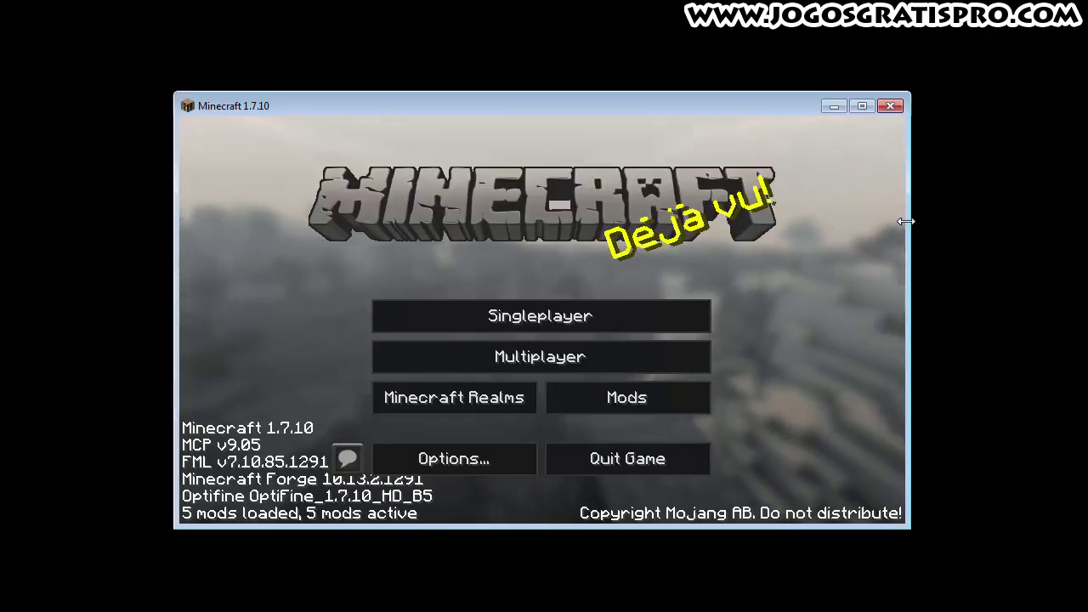
Switch the Minecraft 1.7.10 game window to full screen
right_click(905, 221)
click(935, 289)
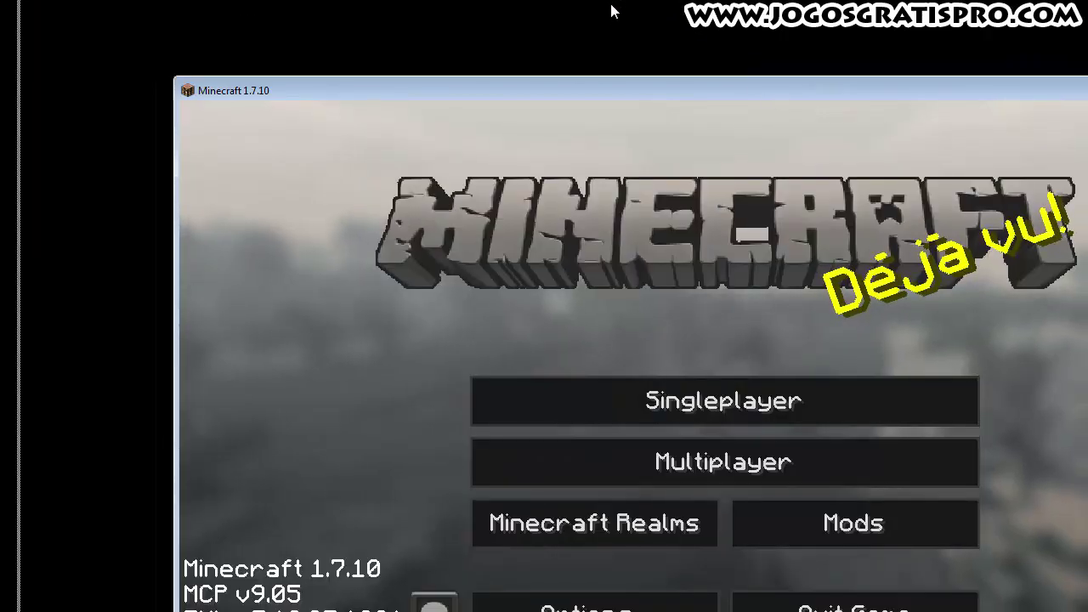
key(F11)
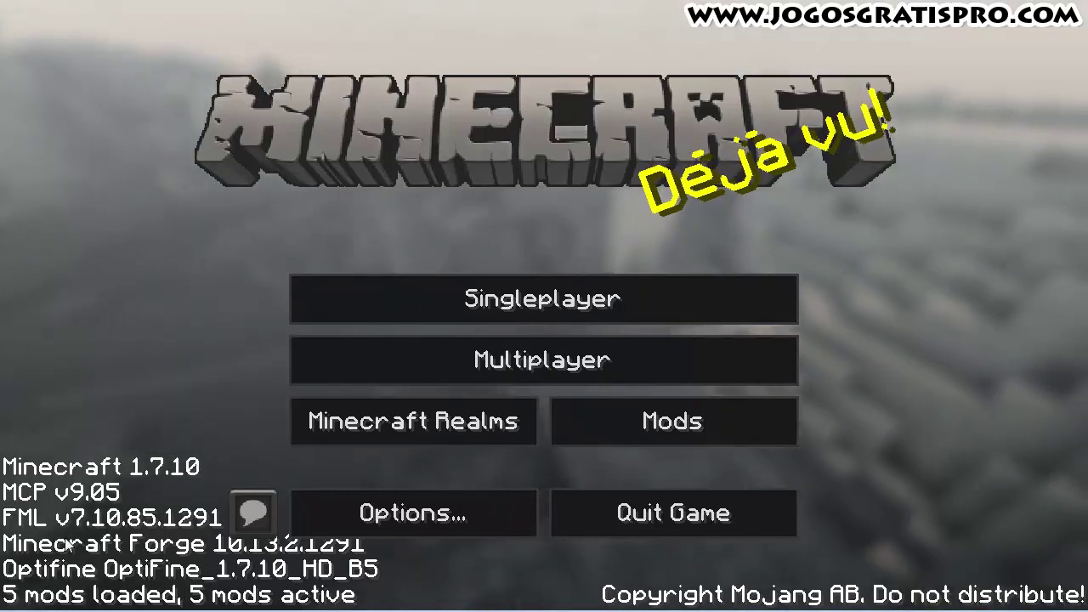
Examine the details of the installed mods, including Optifine, Minecraft Coder Pack, Minecraft Forge, Insta House and WorldEdit, and leave the mod list
click(664, 424)
click(134, 124)
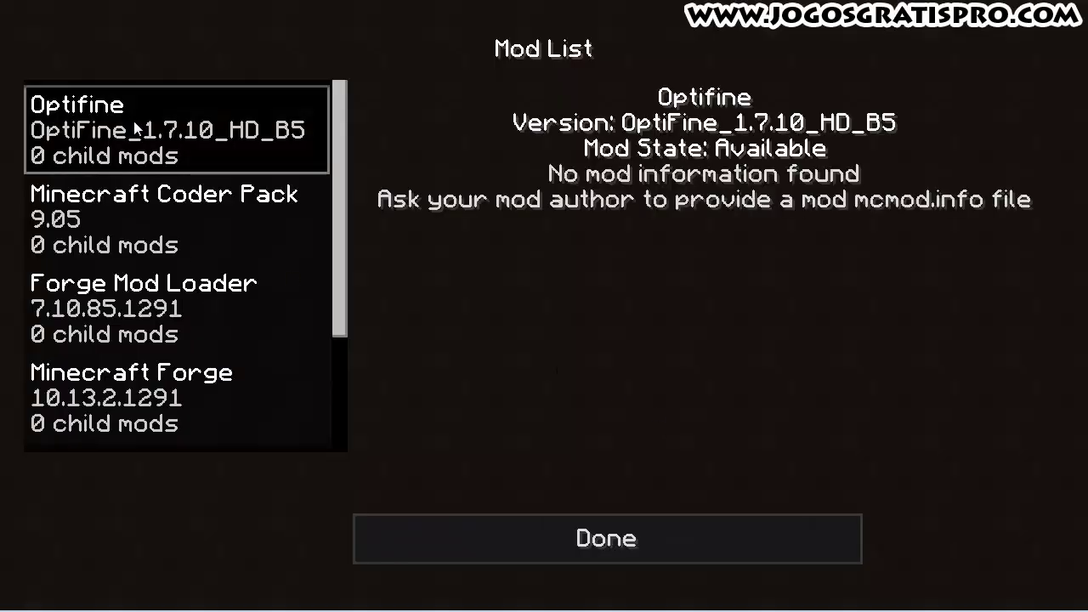
click(141, 246)
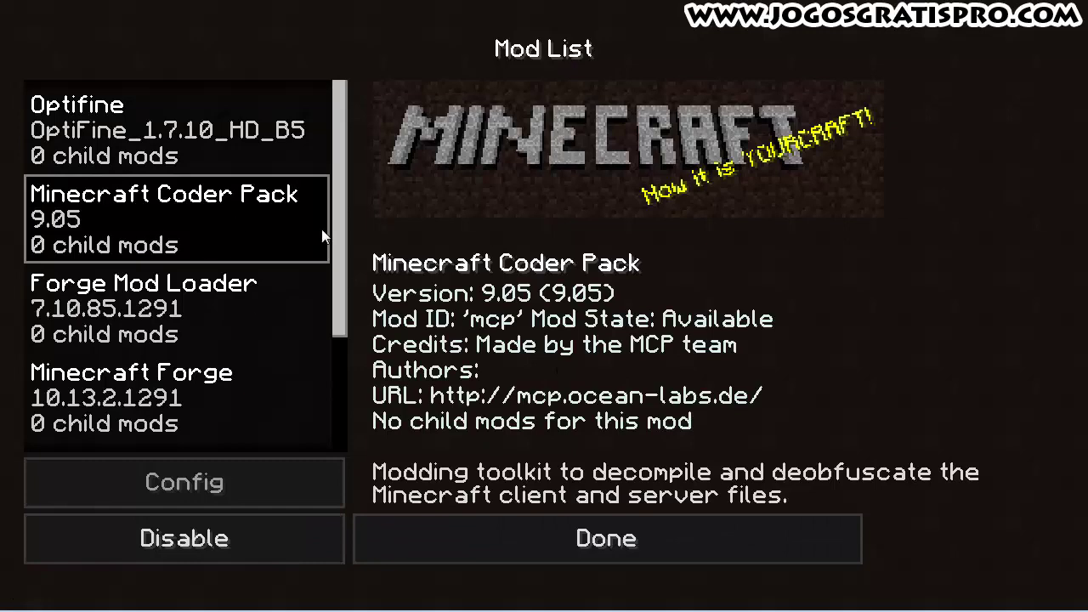
click(305, 316)
scroll(340, 272, down, 4)
click(172, 233)
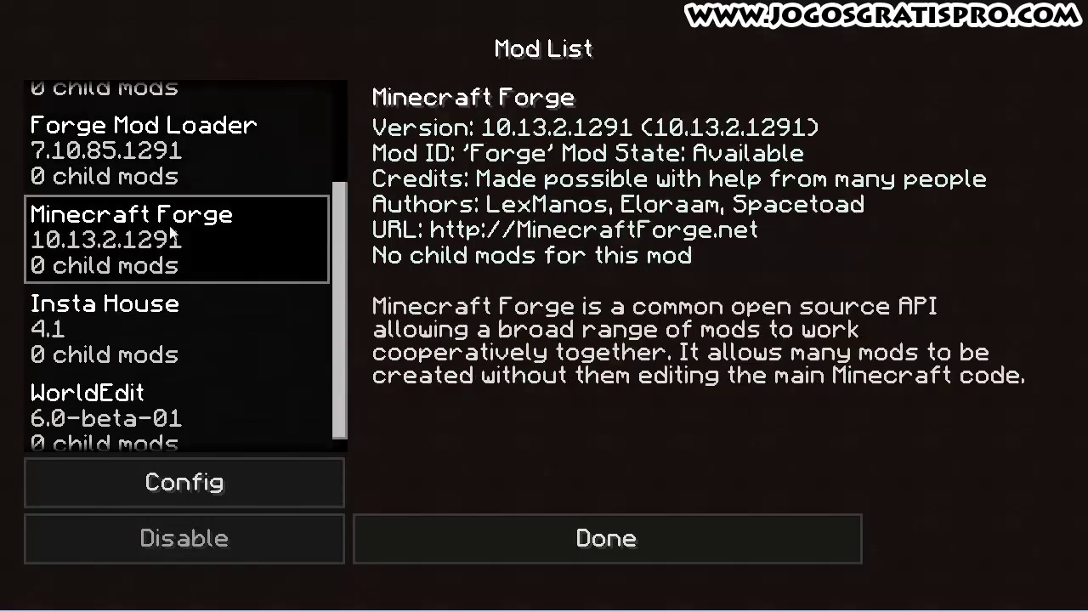
click(134, 323)
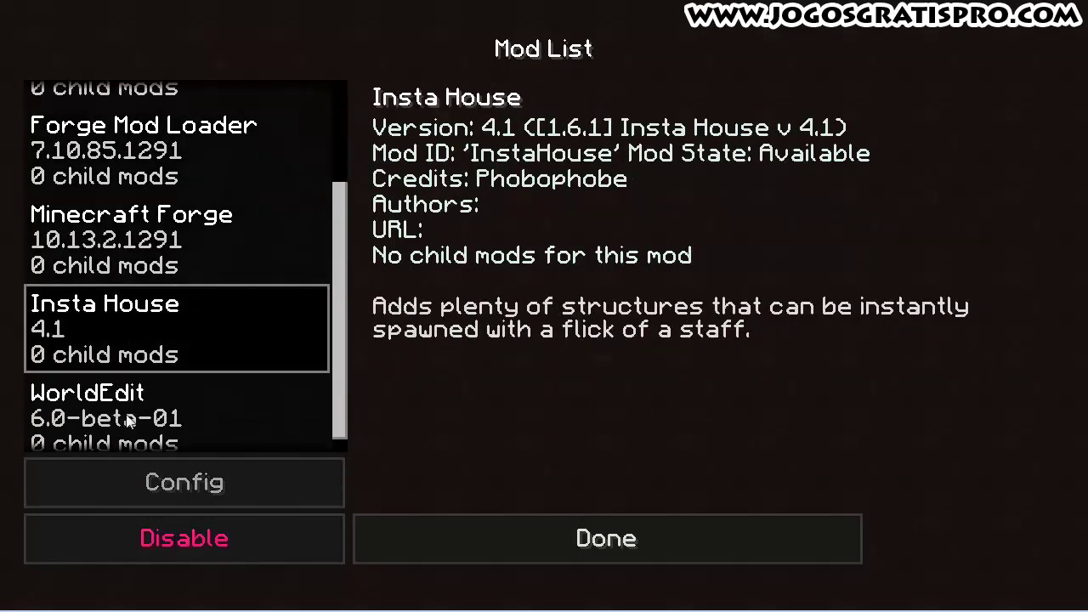
click(129, 423)
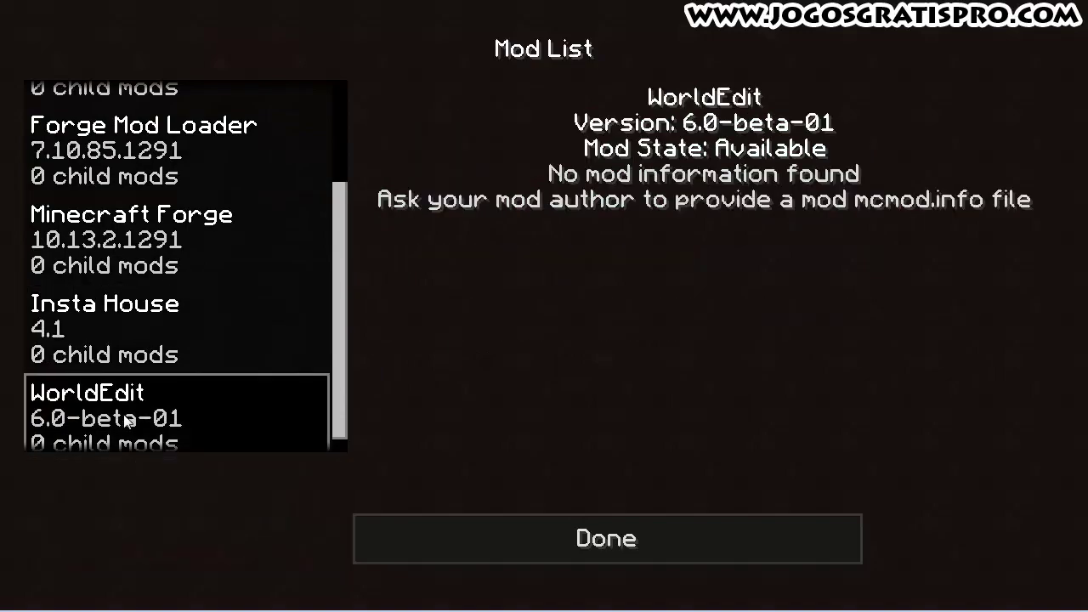
click(423, 528)
Open the single-player world "cam mod" and take the axe from the hotbar in hand
click(527, 302)
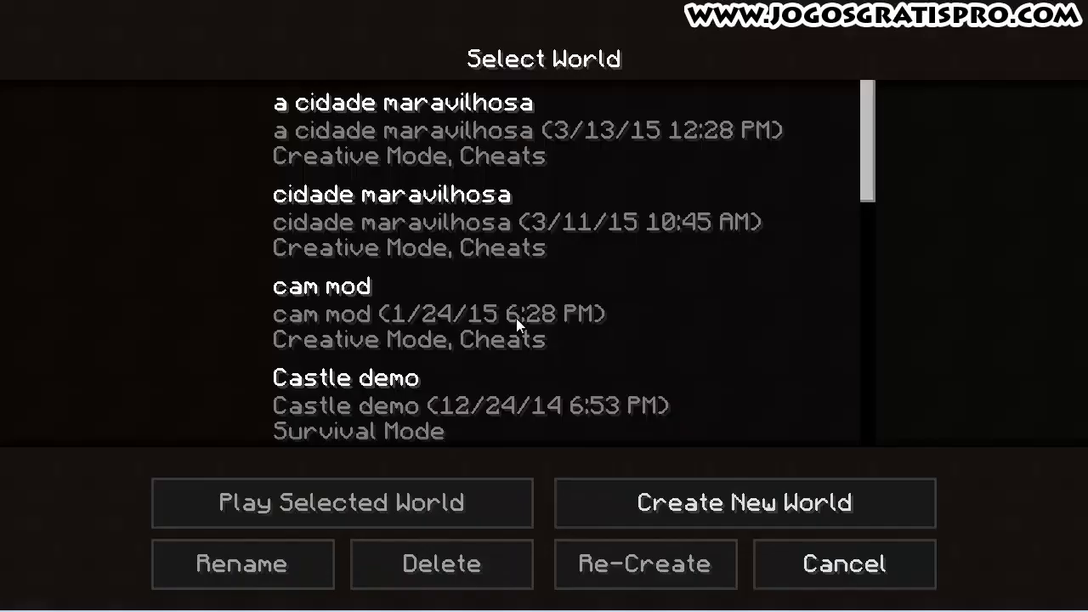
double_click(340, 322)
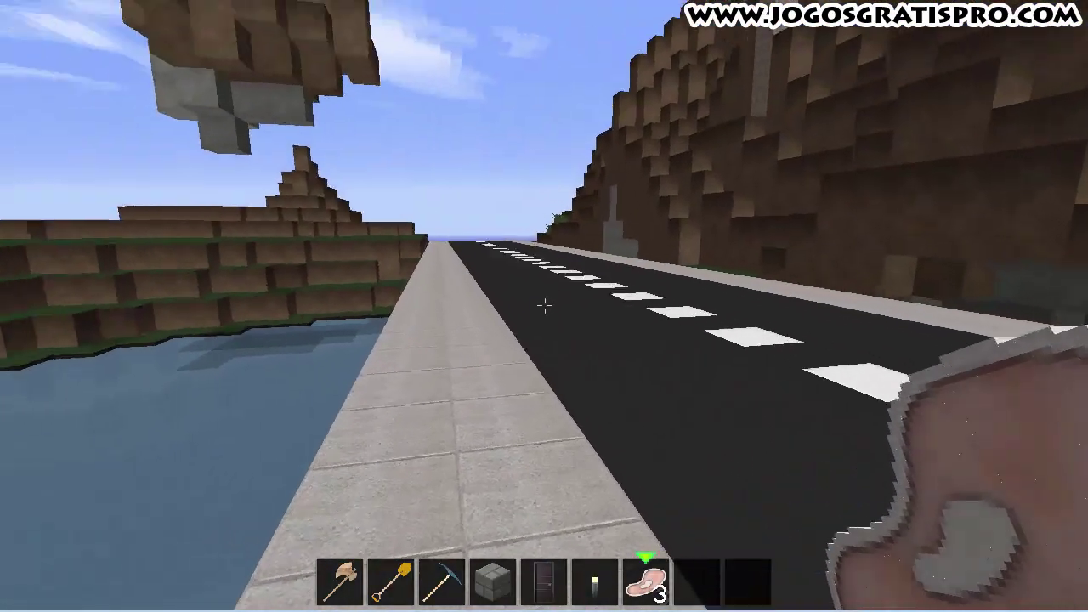
scroll(544, 306, up, 4)
scroll(544, 305, up, 2)
Mark the road's centre line from (285, 64, 881) to (285, 64, 873) with the WorldEdit axe and remove those blocks by command
click(544, 306)
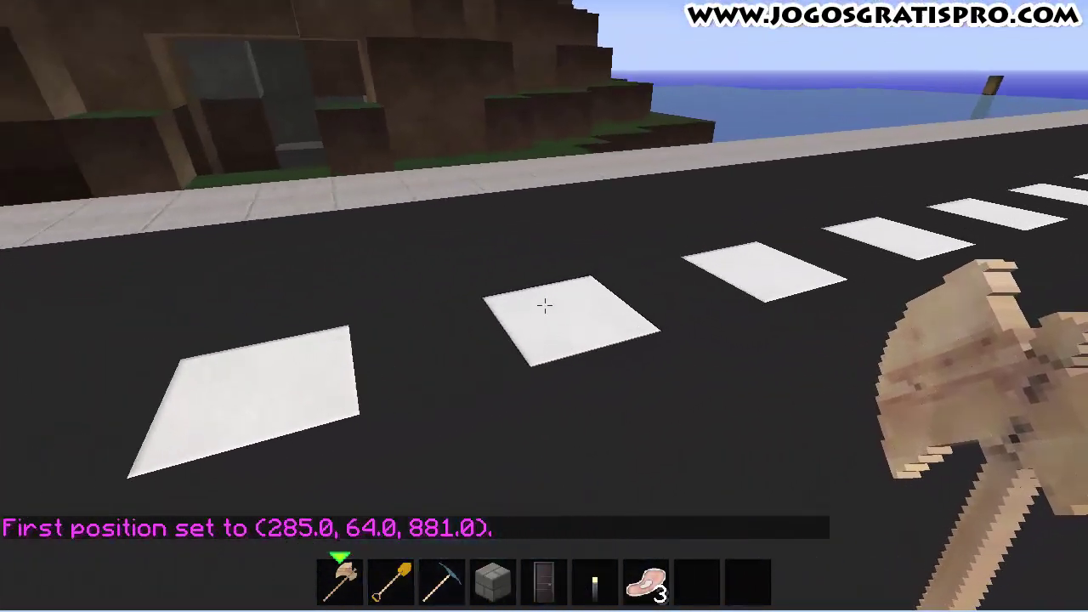
right_click(544, 306)
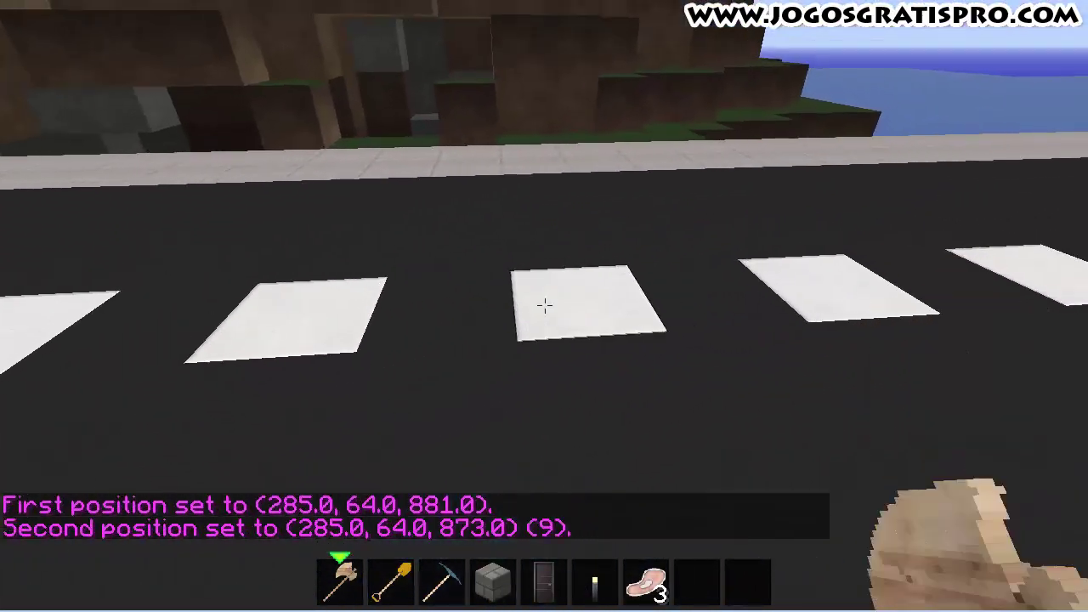
key(d)
key(slash)
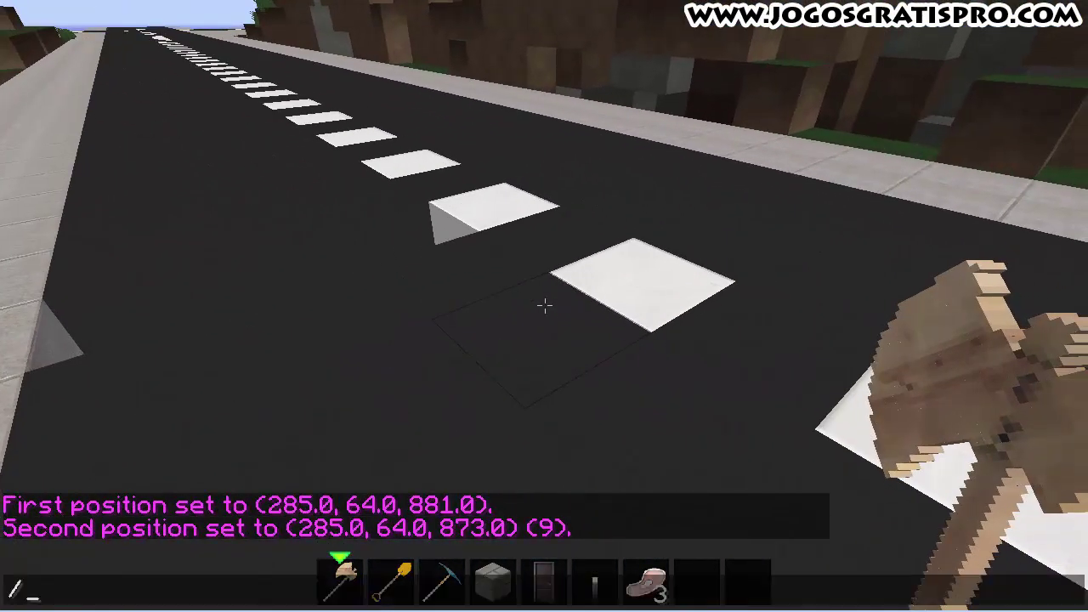
key(Return)
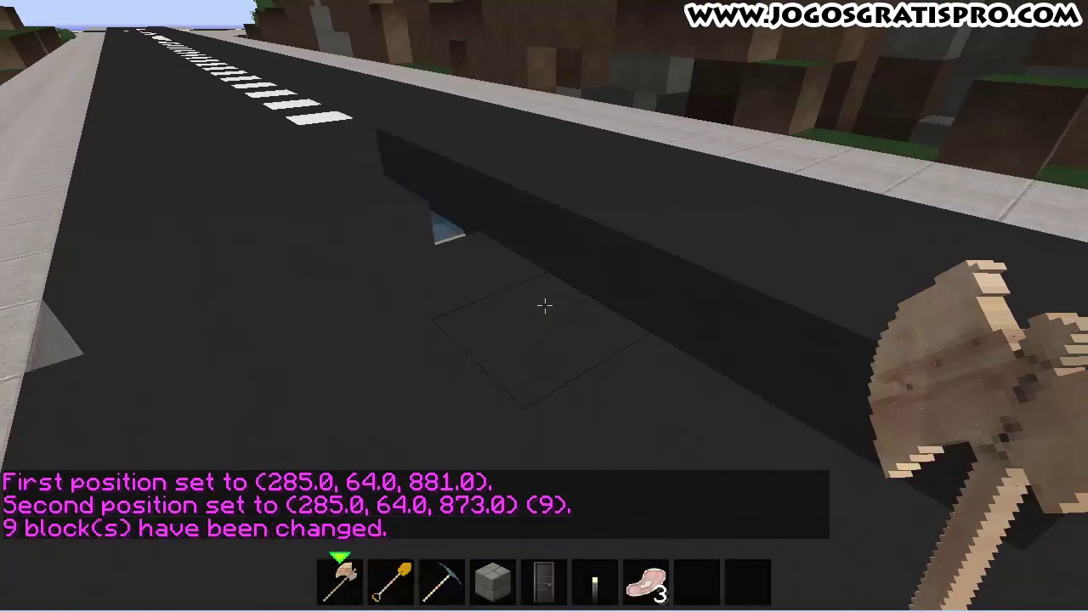
key(e)
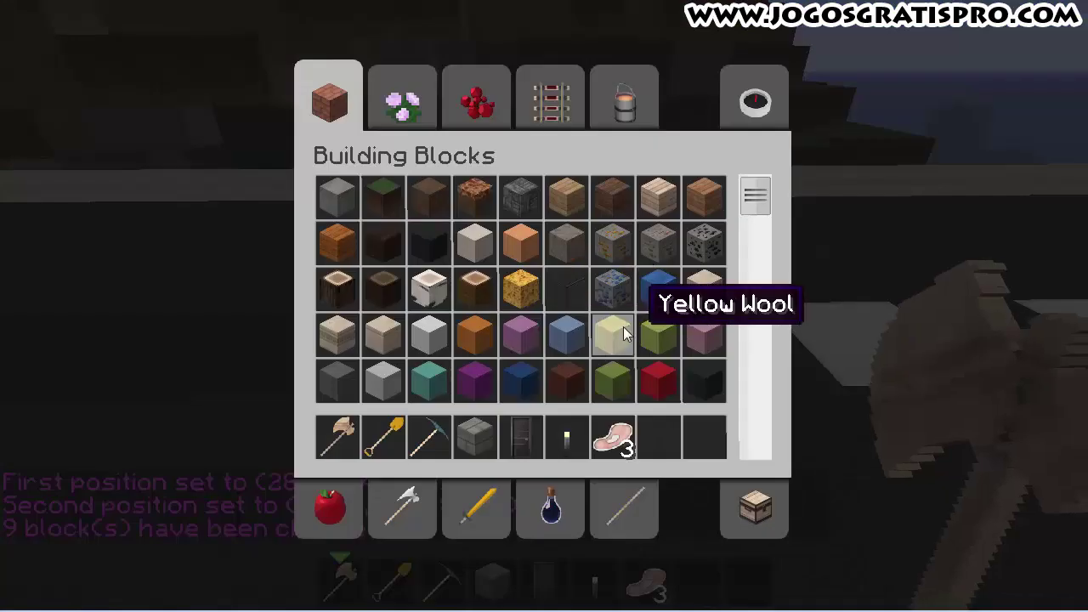
key(e)
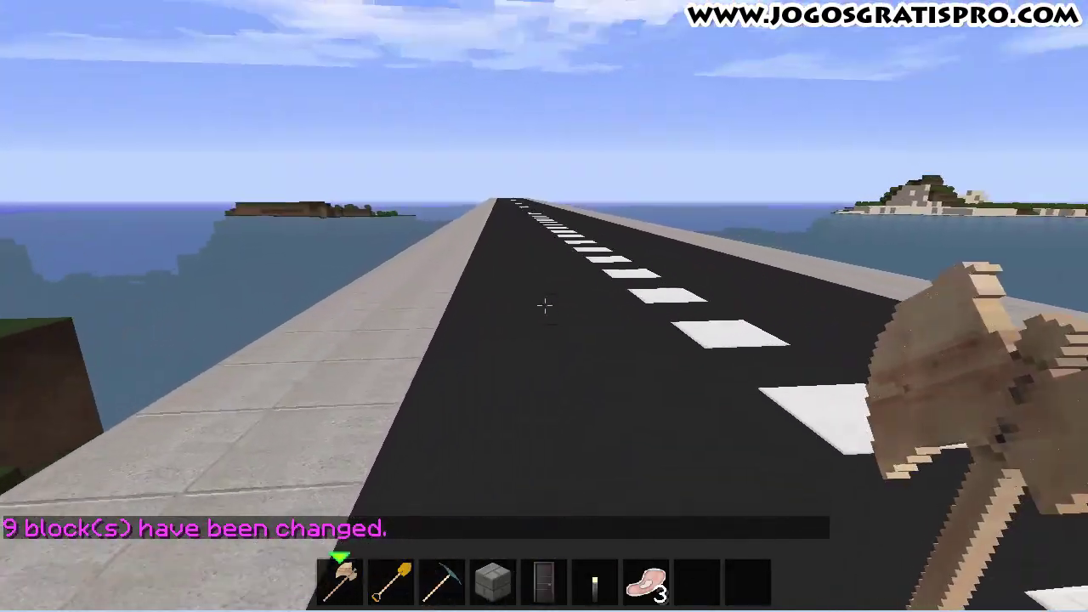
Leave the "cam mod" world for the title screen and quit the game
key(Escape)
click(579, 429)
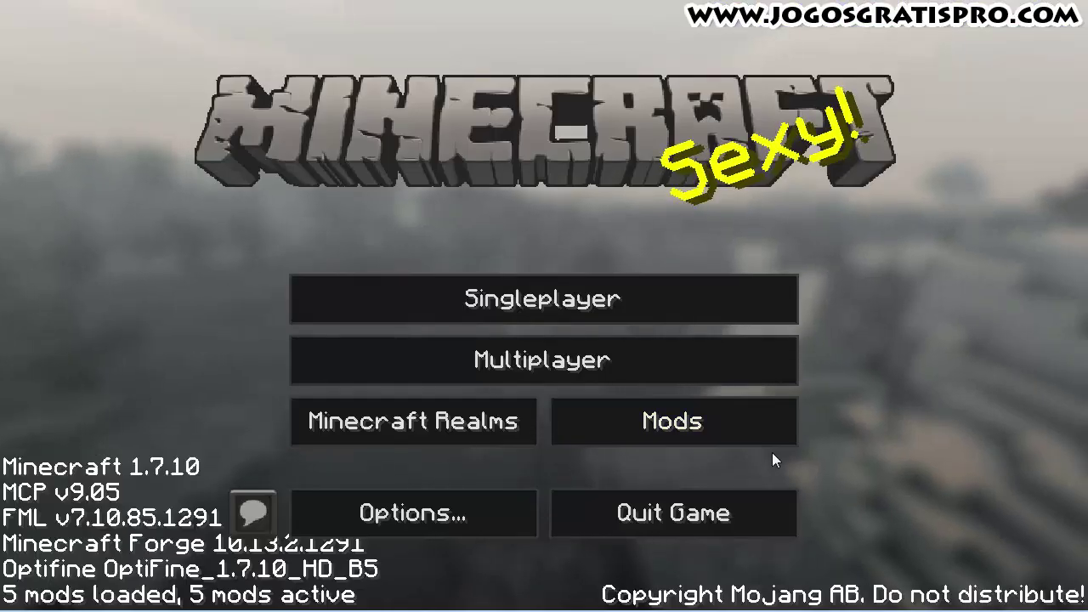
click(692, 516)
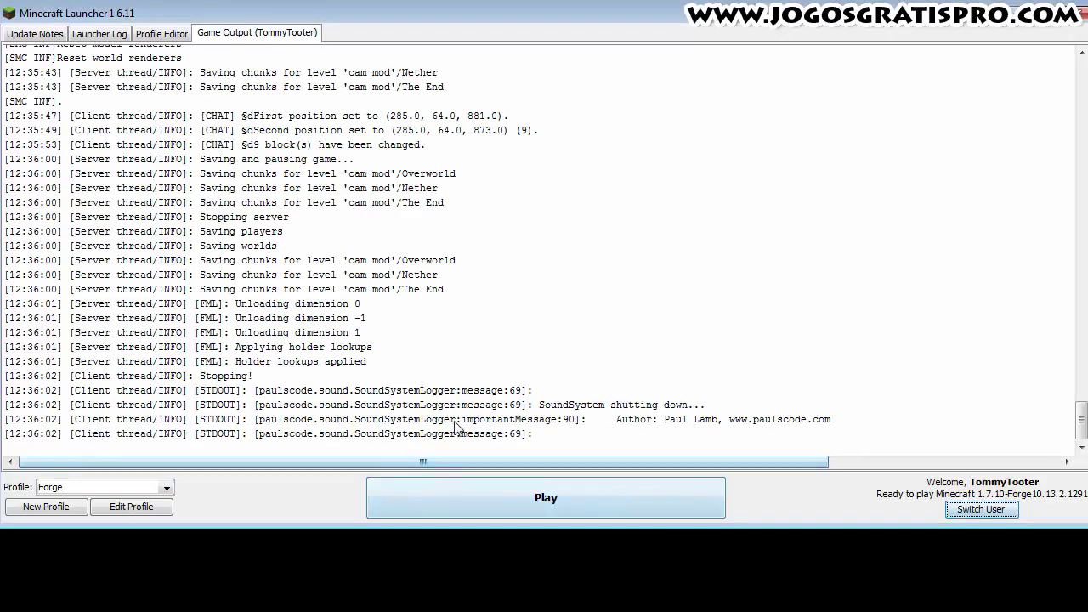
Switch to the Windows Explorer window, go to %appdata% and open the .minecraft folder
key(alt+Tab)
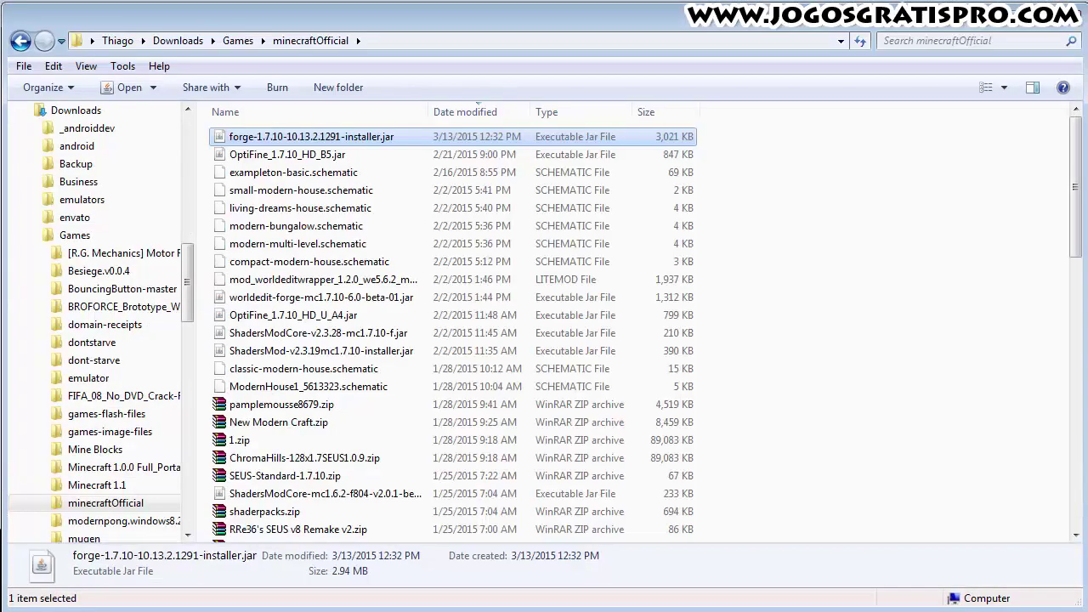
click(406, 45)
text(%appdat)
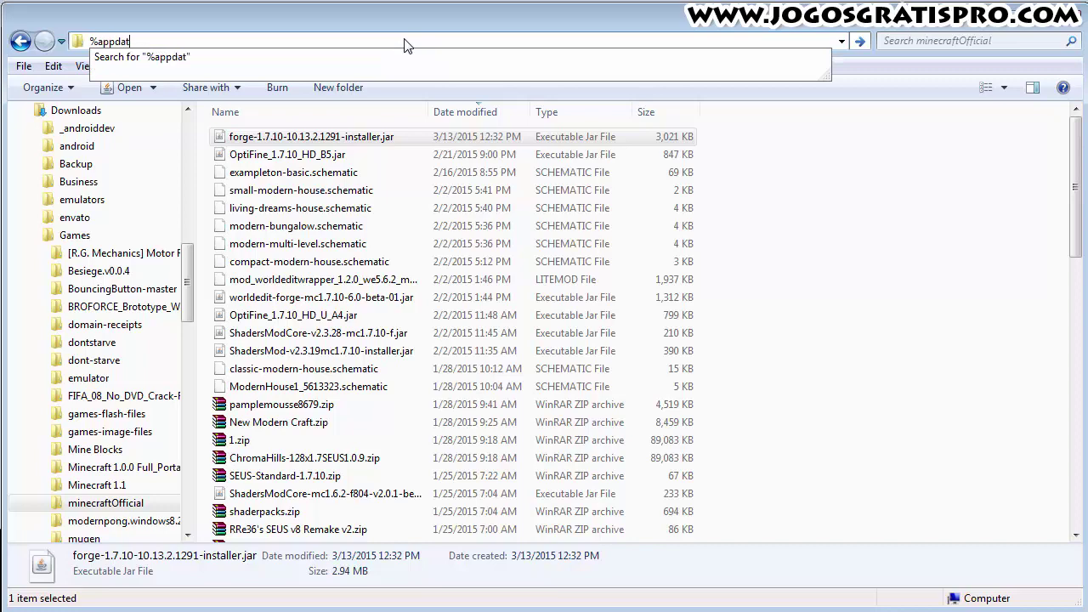
text(a%)
key(Return)
double_click(292, 138)
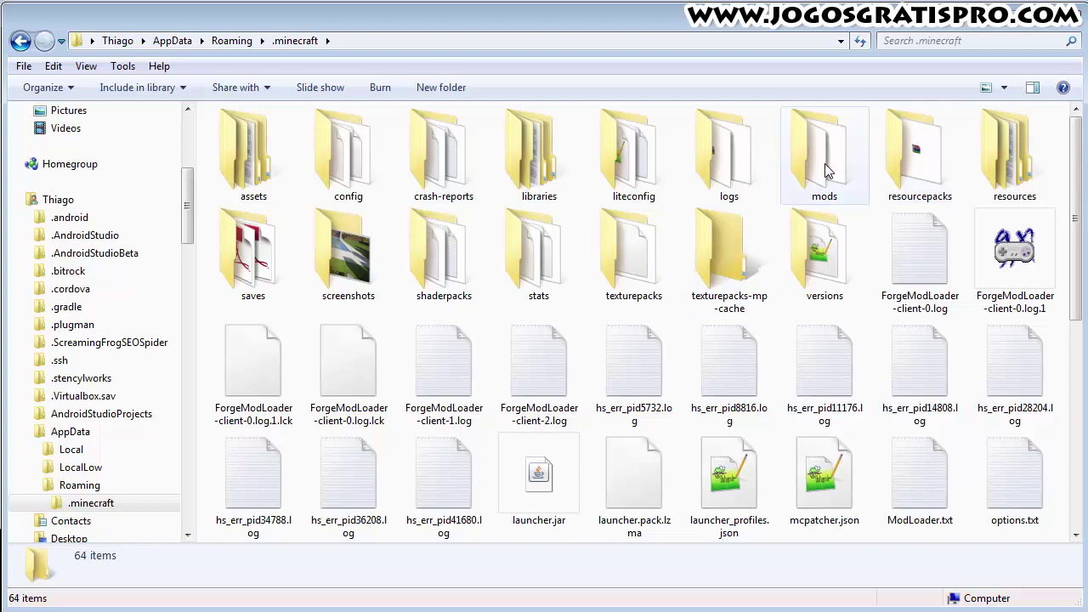
Open the mods folder in .minecraft, check the WorldEdit folder inside it, and return to .minecraft
double_click(824, 161)
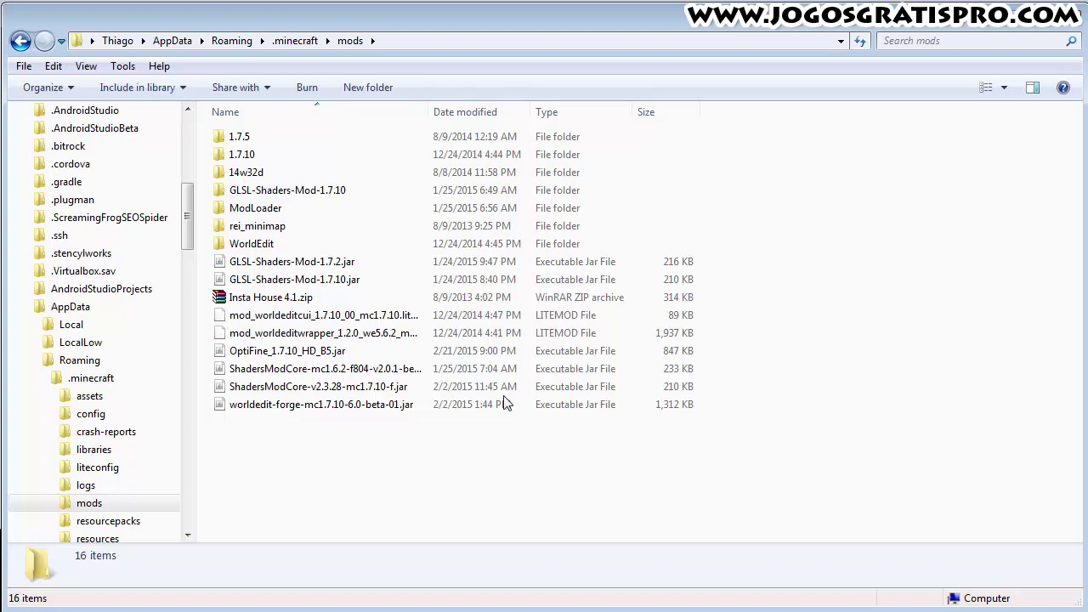
click(269, 247)
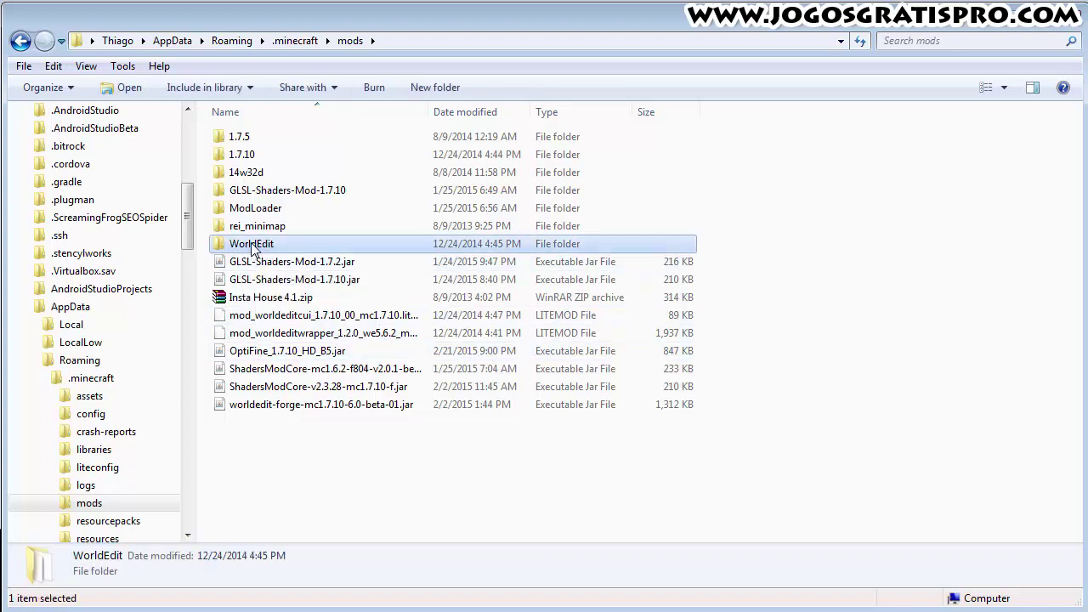
double_click(252, 246)
key(BackSpace)
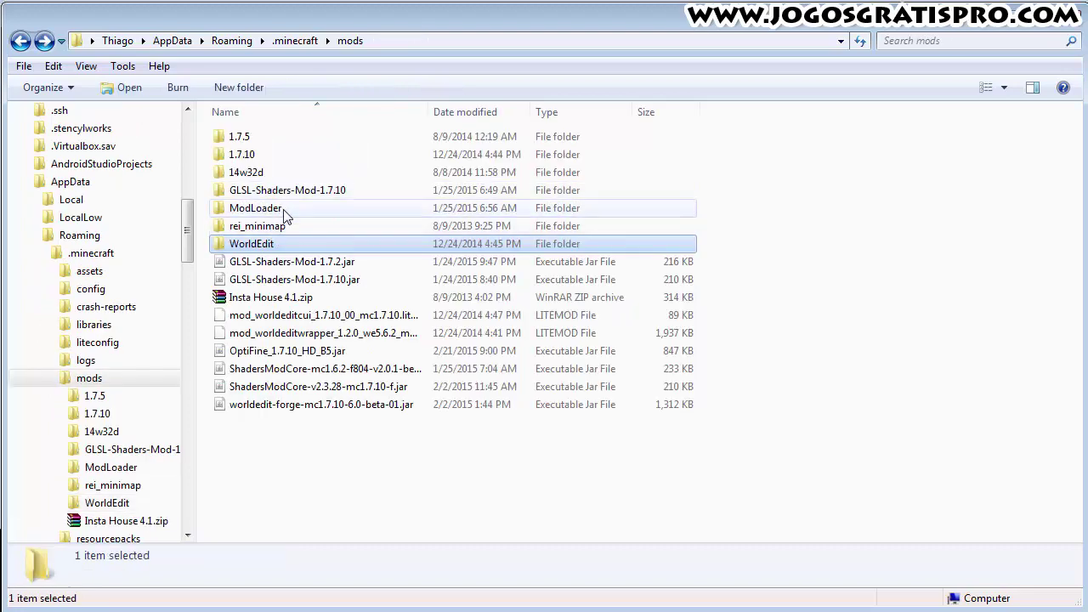
key(BackSpace)
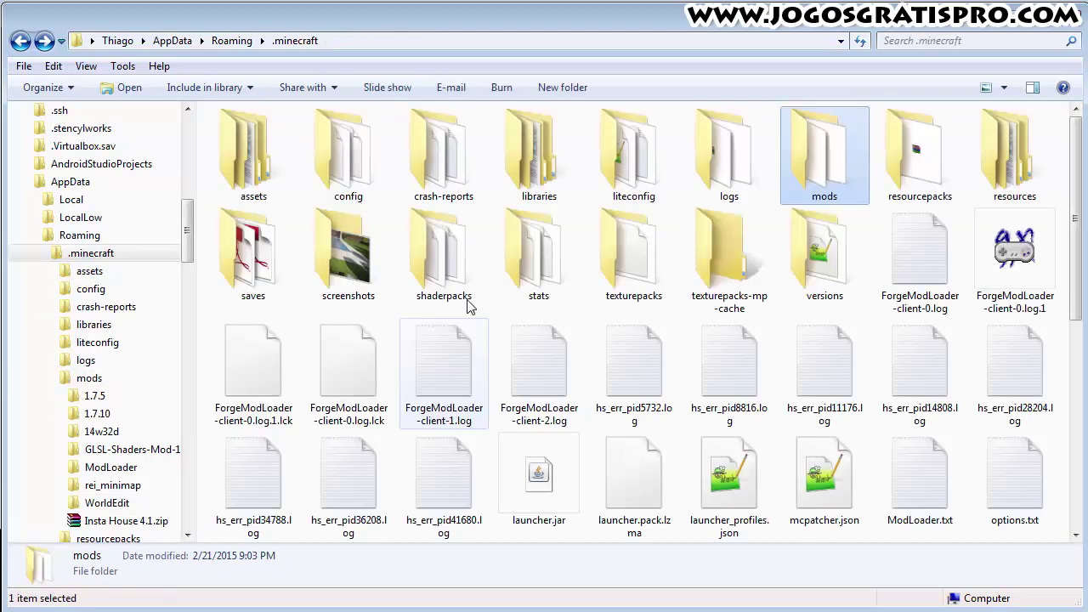
Go to %appdata% by path and open the mods folder inside .minecraft
click(338, 41)
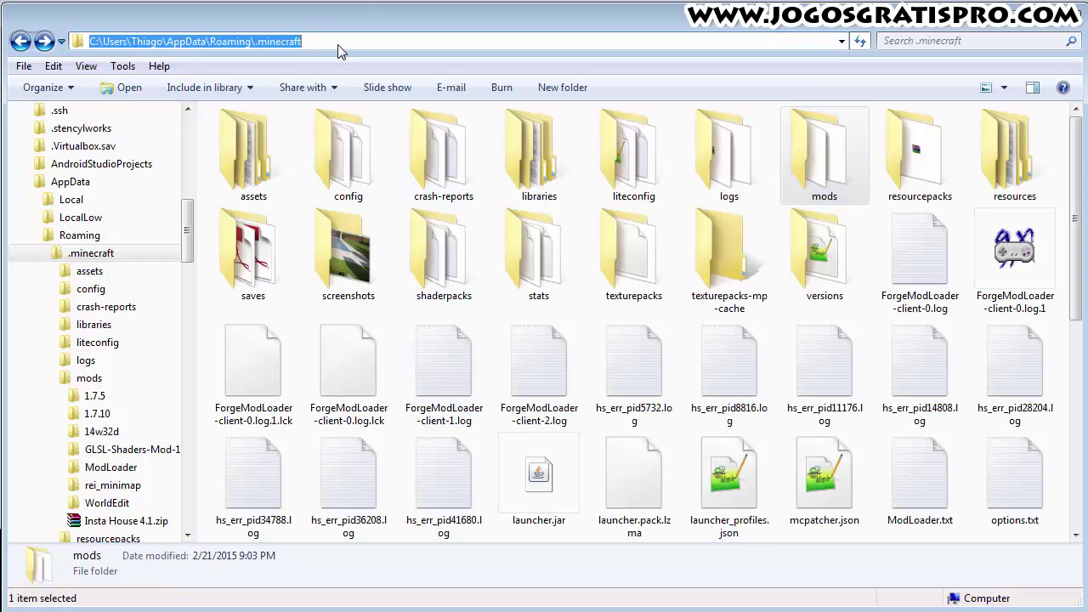
text(%appdata)
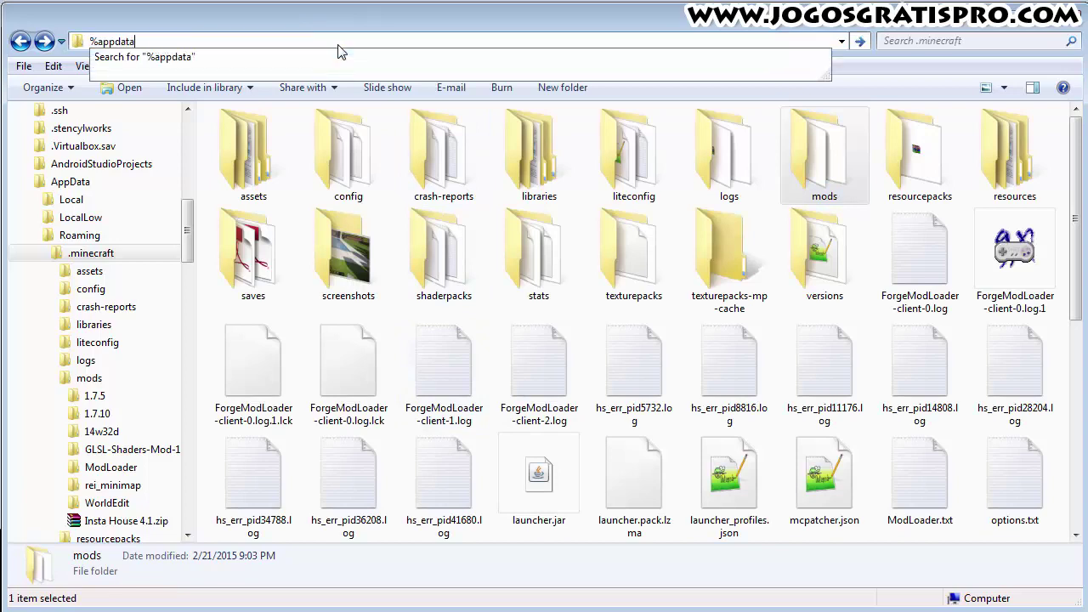
text(%)
key(Return)
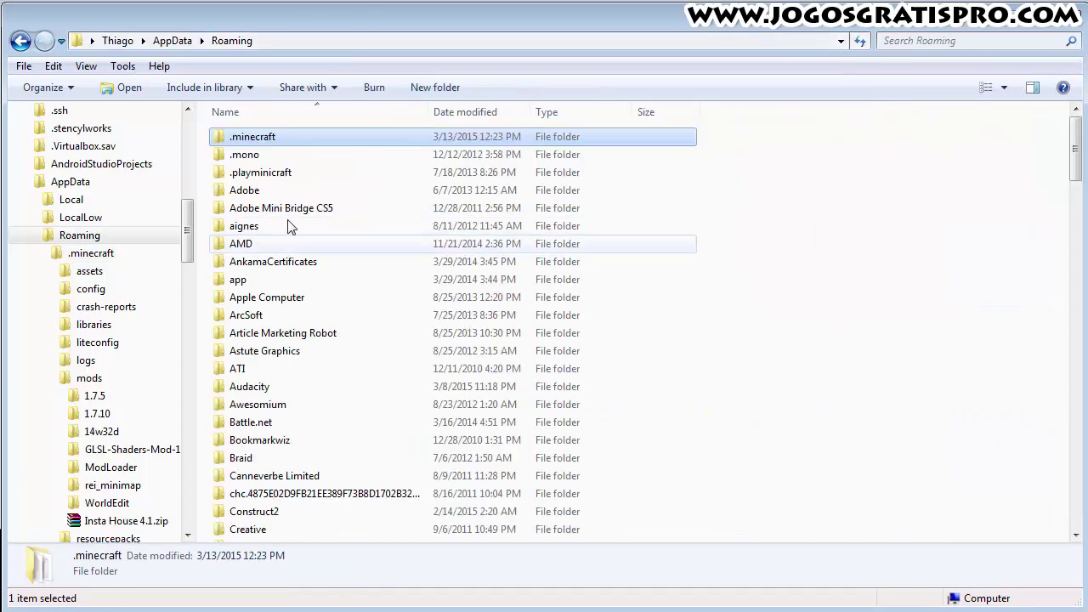
double_click(269, 138)
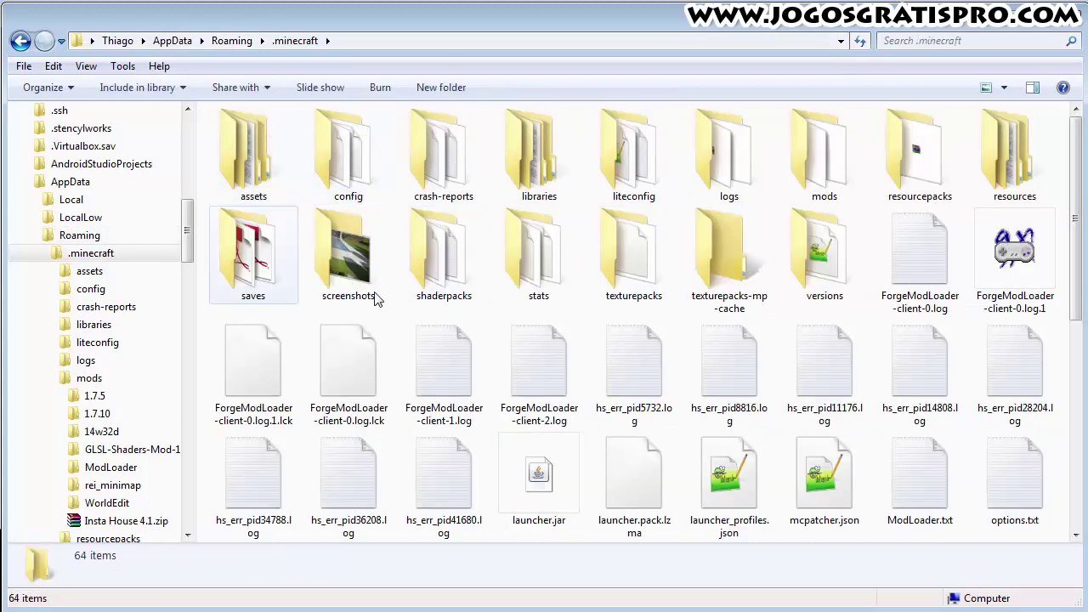
double_click(854, 173)
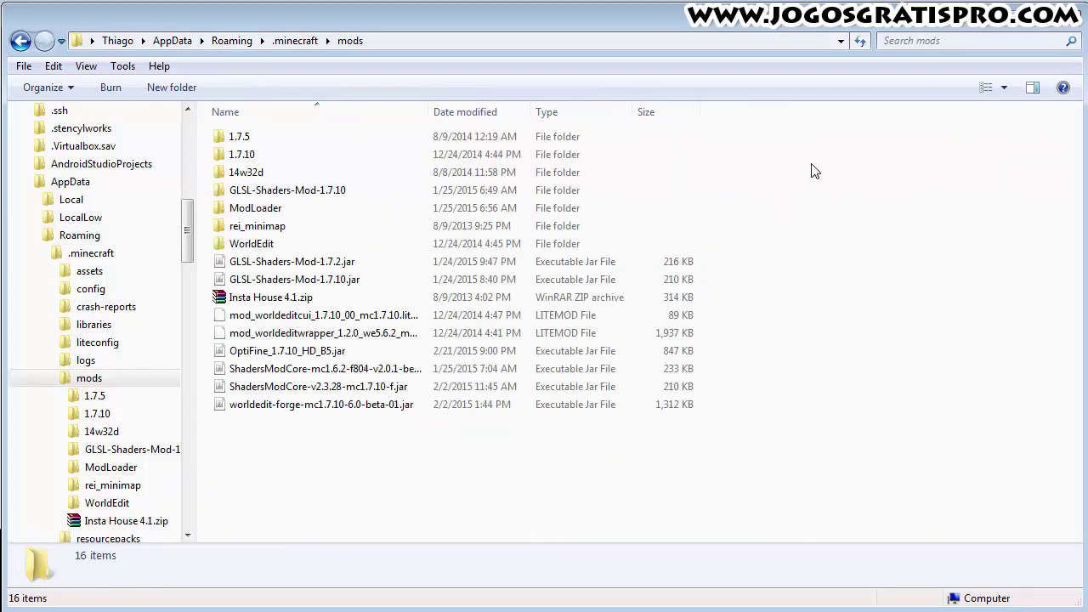
Switch to the Minecraft Launcher, choose the LiteLoader 1.7.10 profile and start the game
key(alt+Tab)
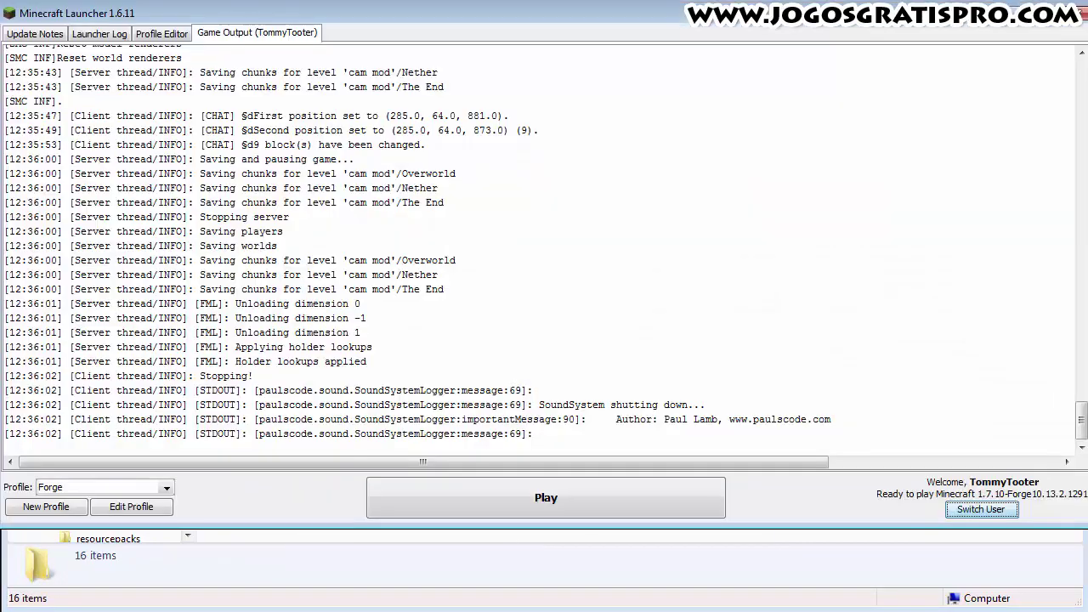
click(104, 490)
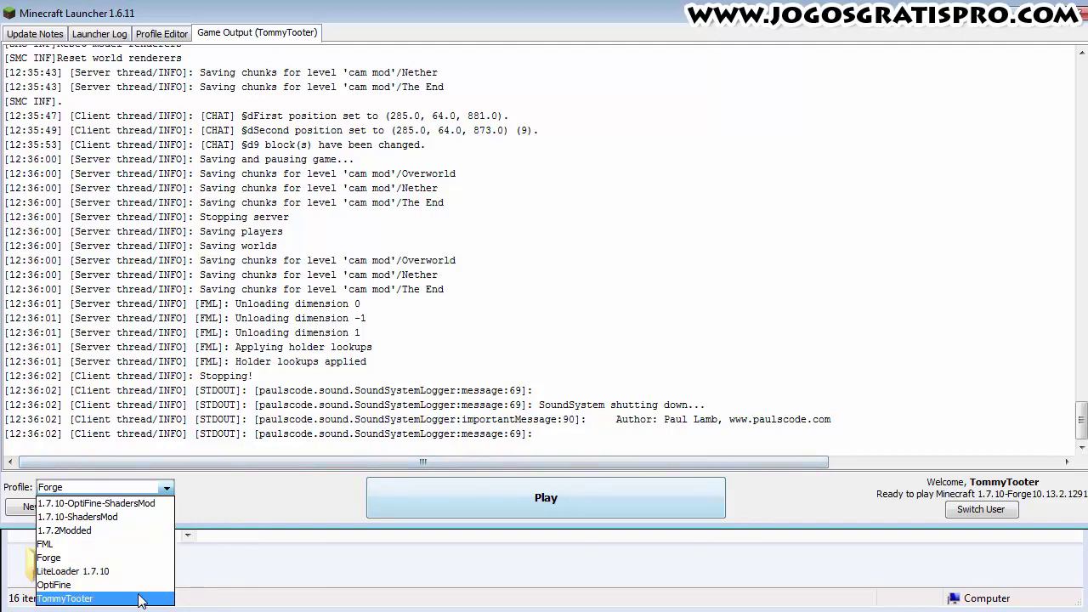
click(75, 572)
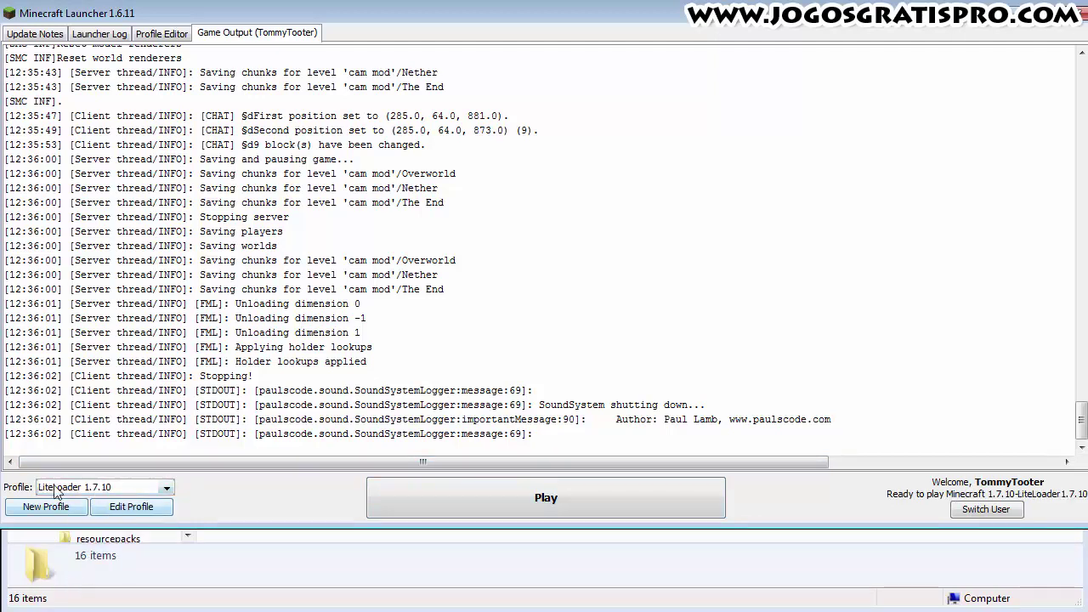
click(504, 498)
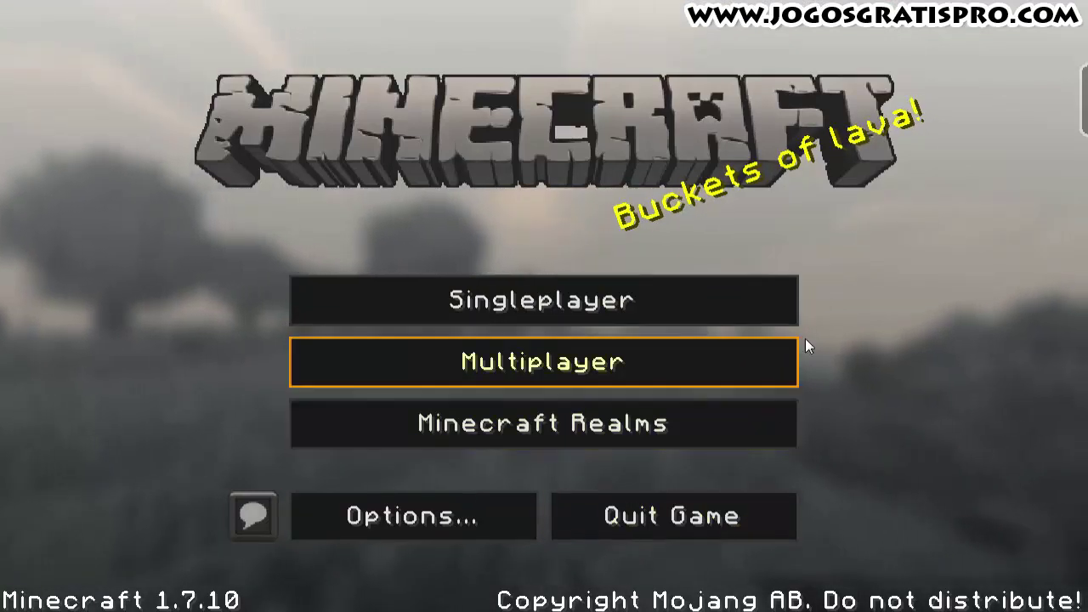
View the mods loaded by LiteLoader, examine the WorldEditWrapper details, and close the LiteLoader panel
click(1081, 94)
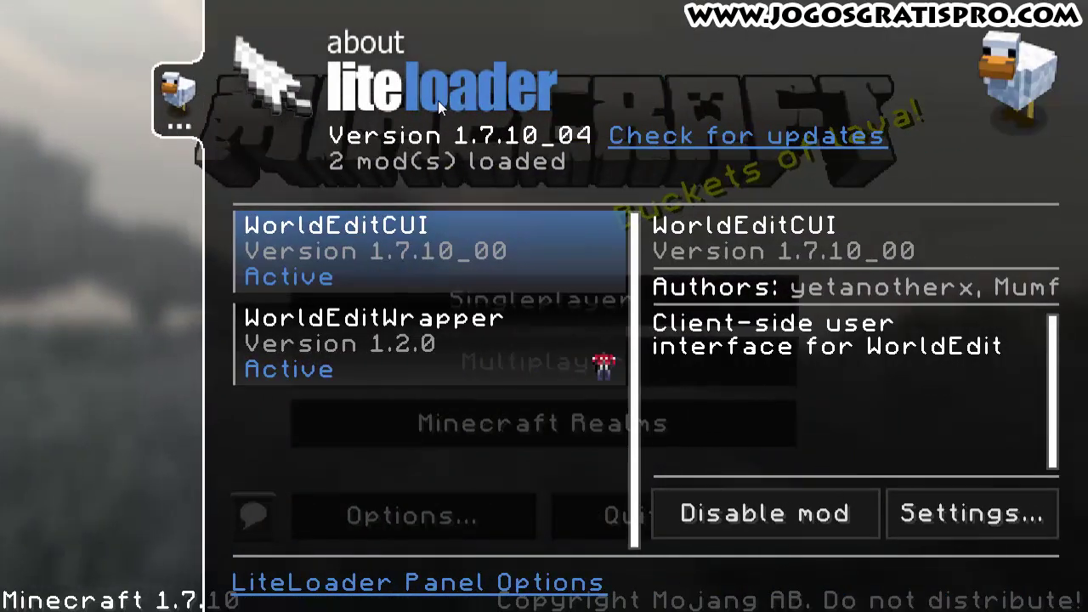
click(360, 345)
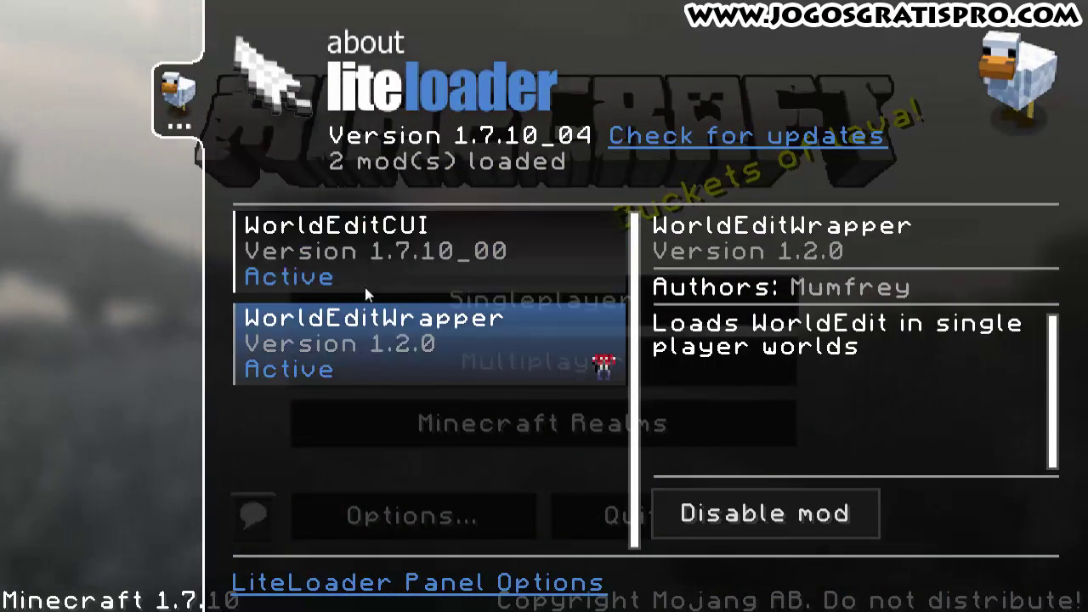
click(167, 85)
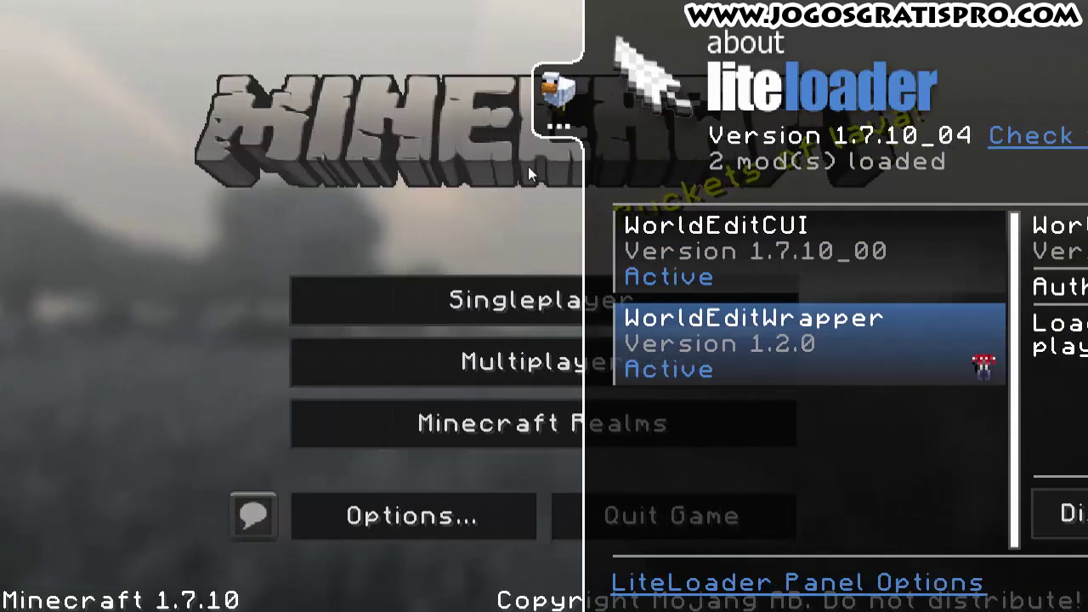
Open the single-player world "cam mod" and select the road region from (281, 64, 874) to (283, 64, 866) with the WorldEdit axe
click(526, 308)
double_click(453, 197)
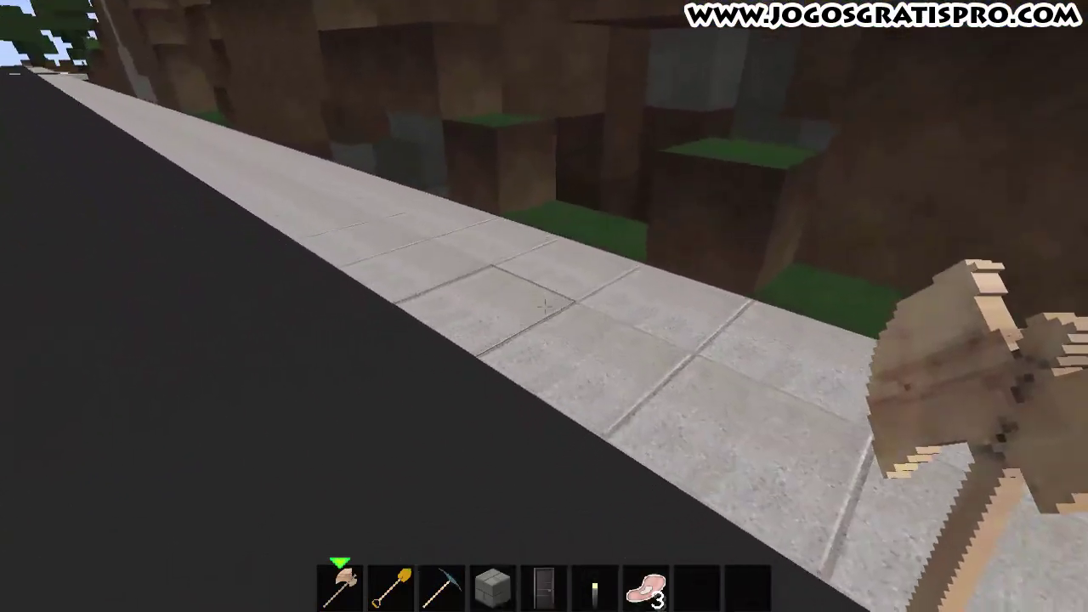
click(544, 306)
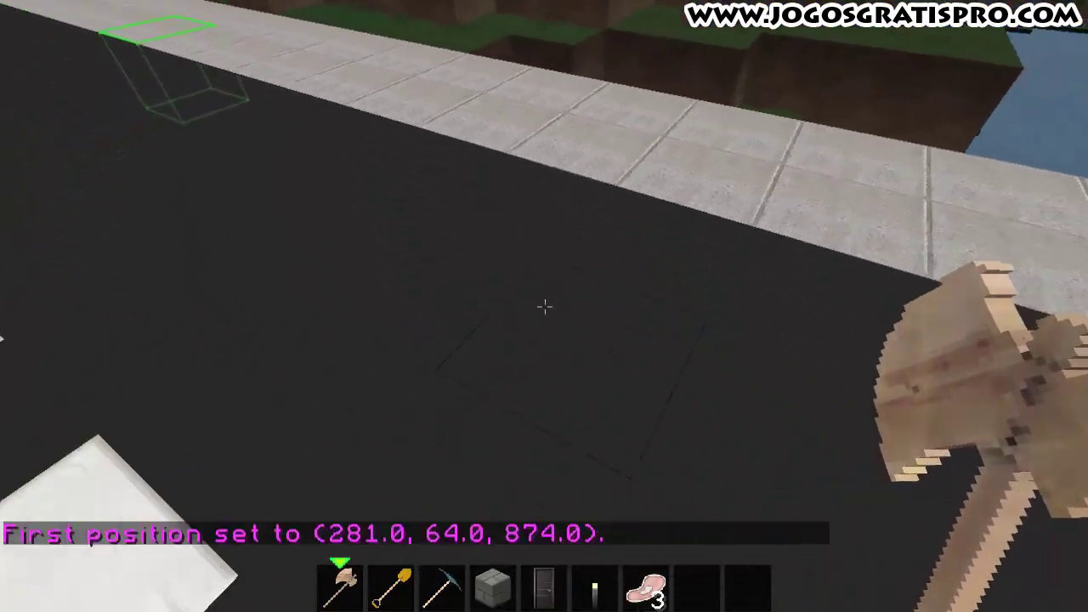
right_click(544, 306)
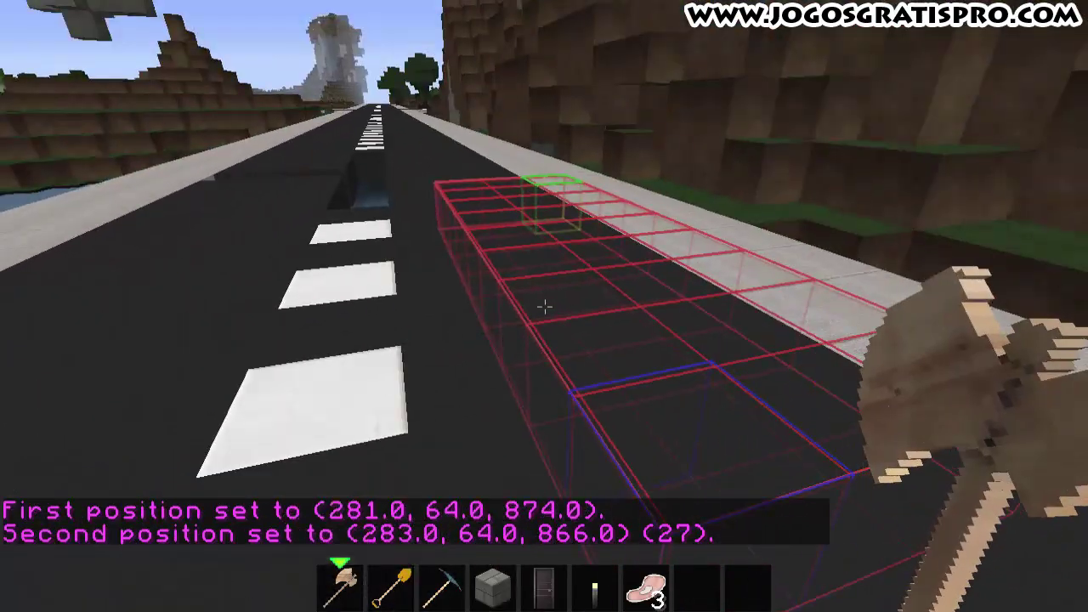
key(space)
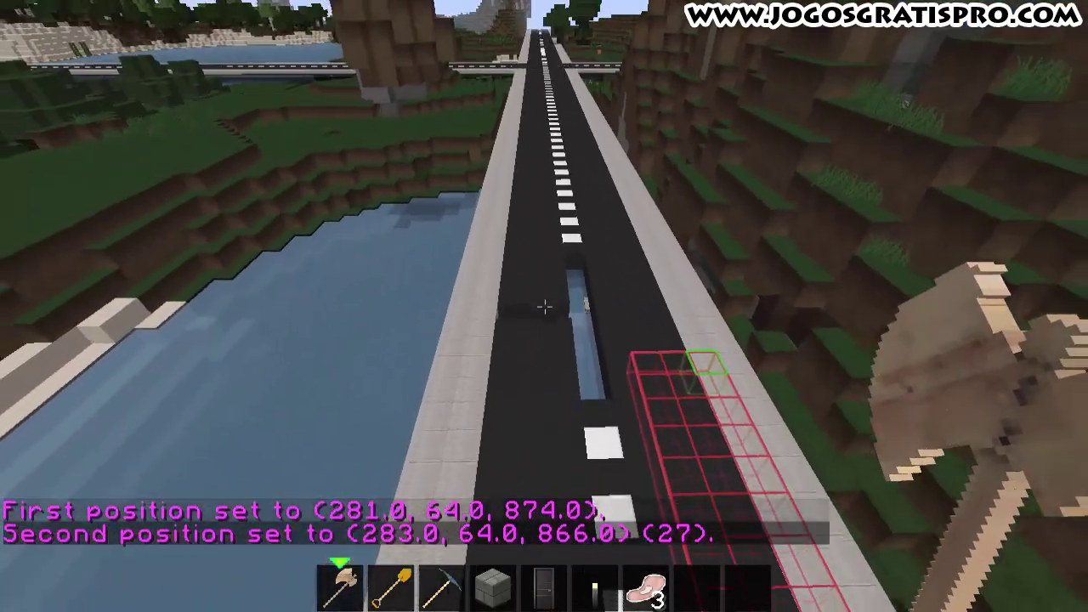
key(shift)
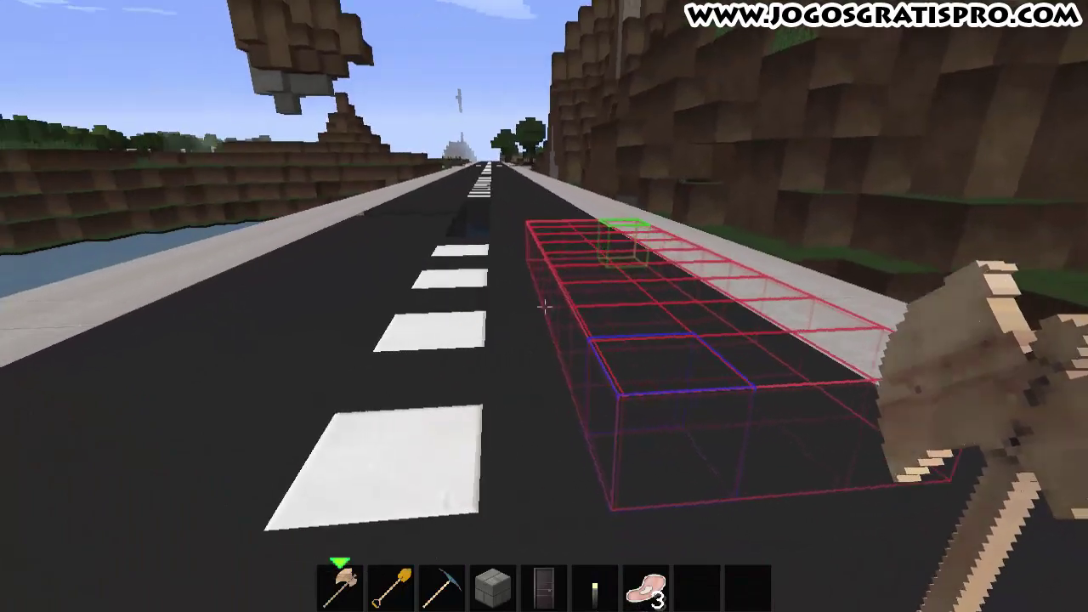
key(space)
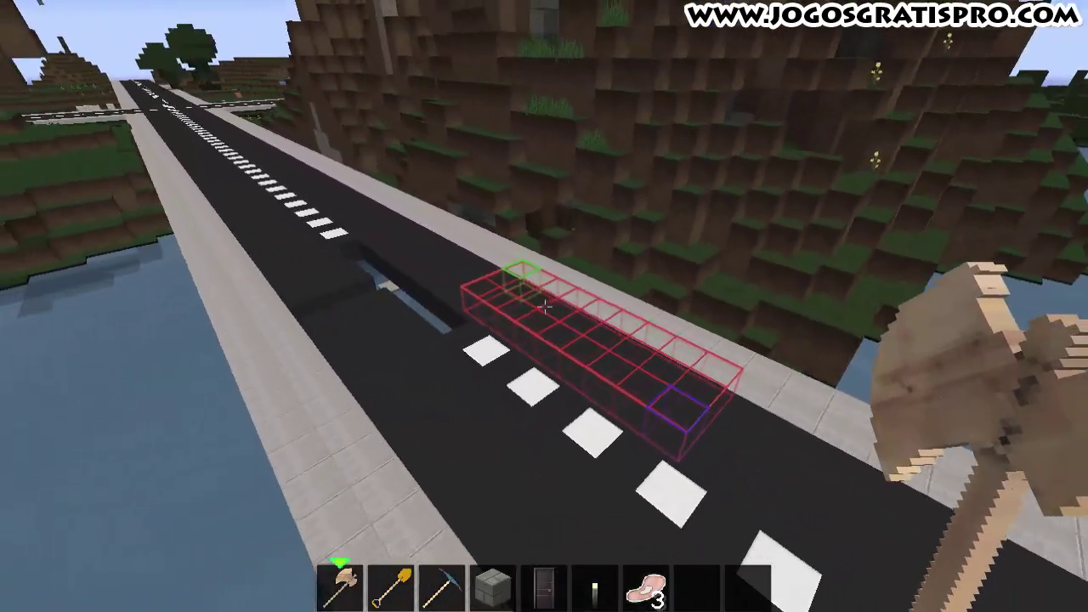
Fill the selected road region with water using the //set water command and undo the fill
text(//set water)
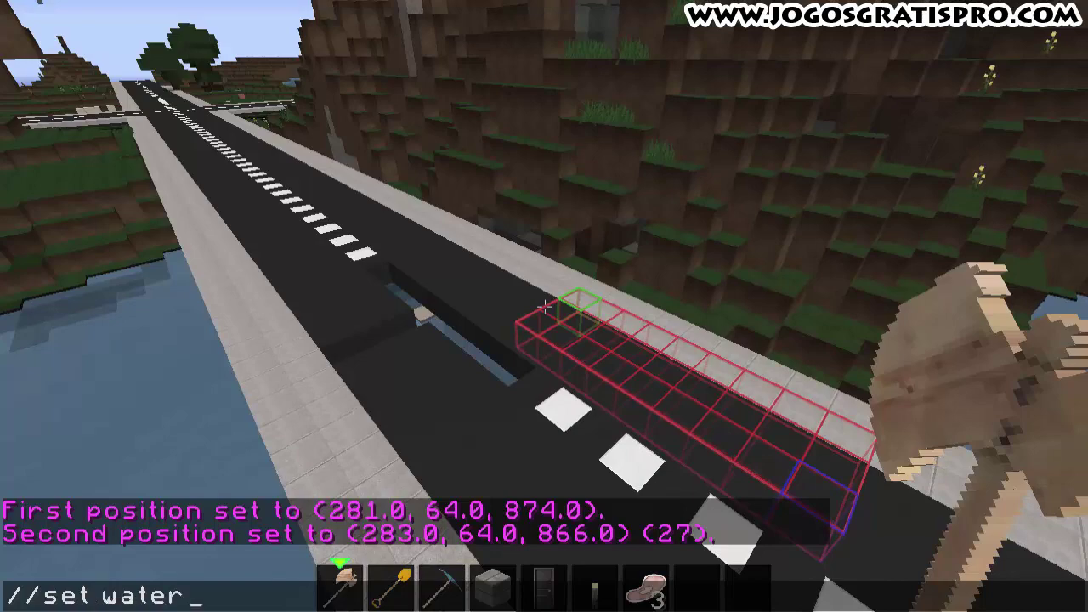
key(Return)
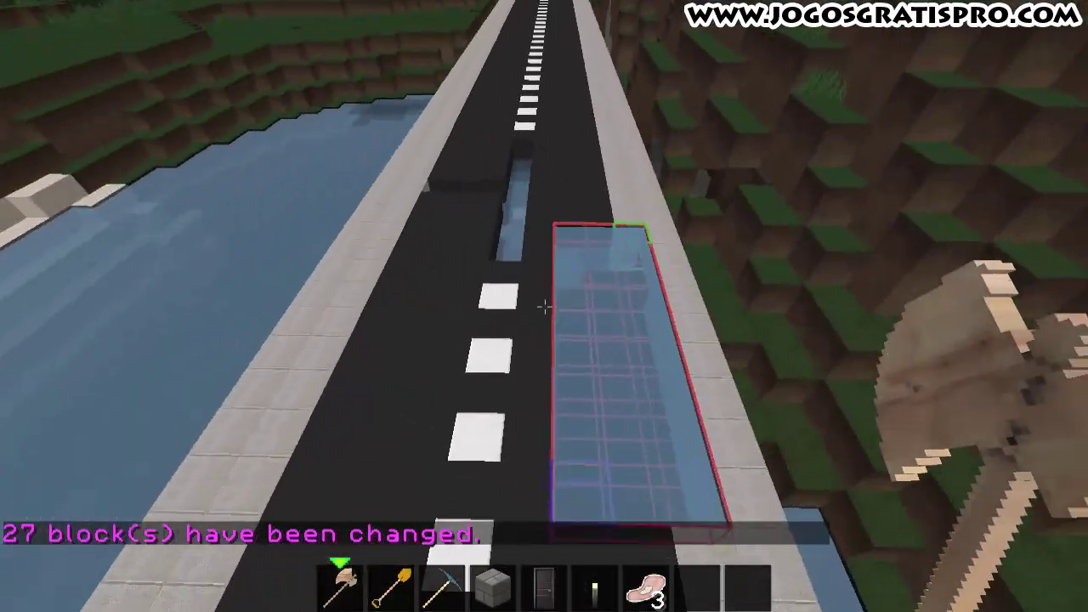
text(//set)
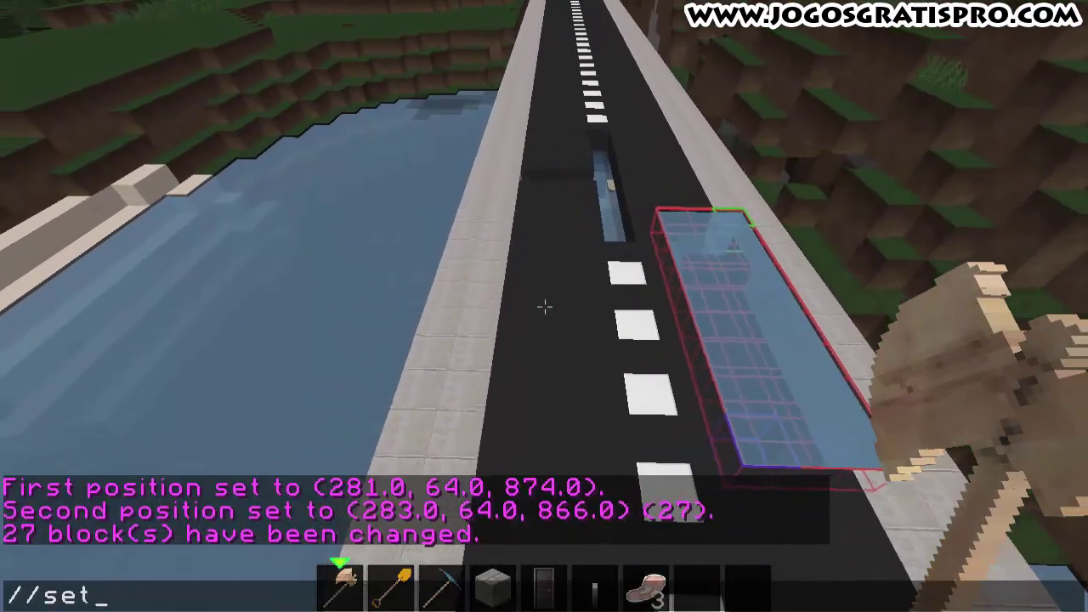
text(undo)
key(Return)
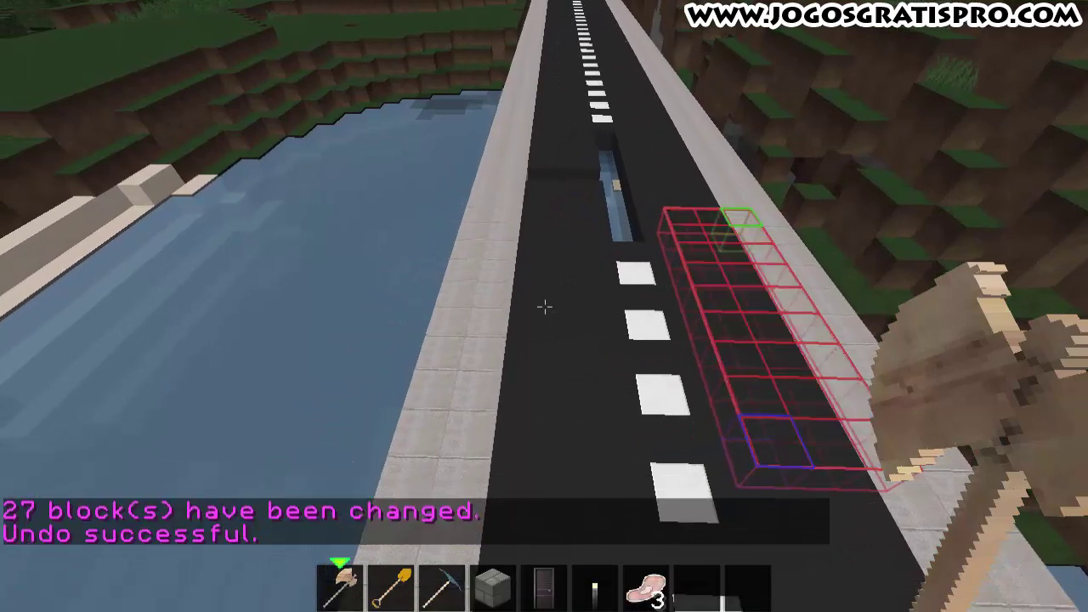
Clear the WorldEdit selection on the road with the //desel command
key(e)
key(e)
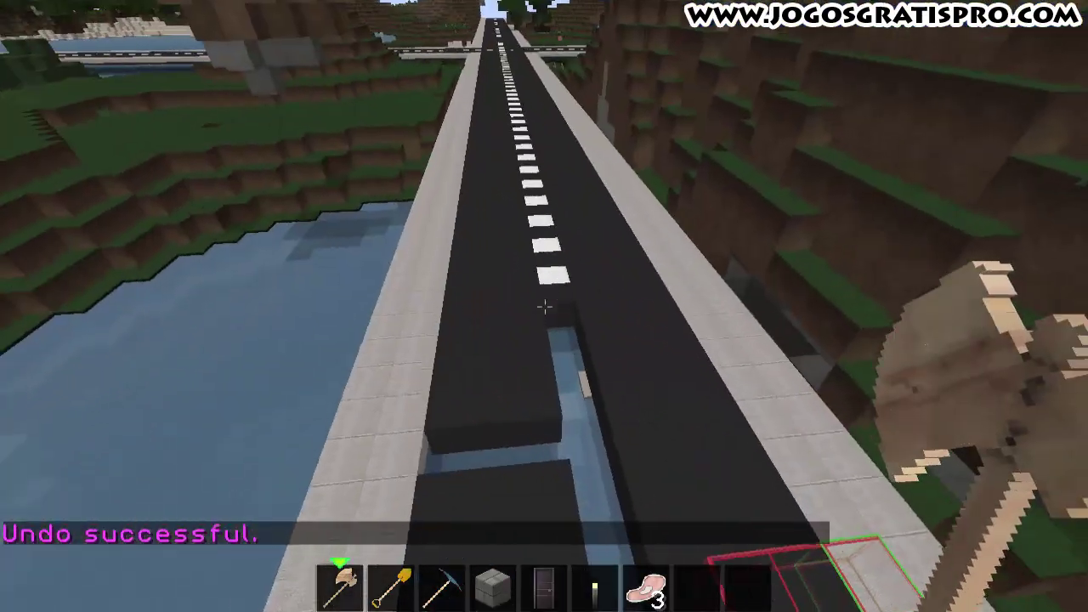
key(s)
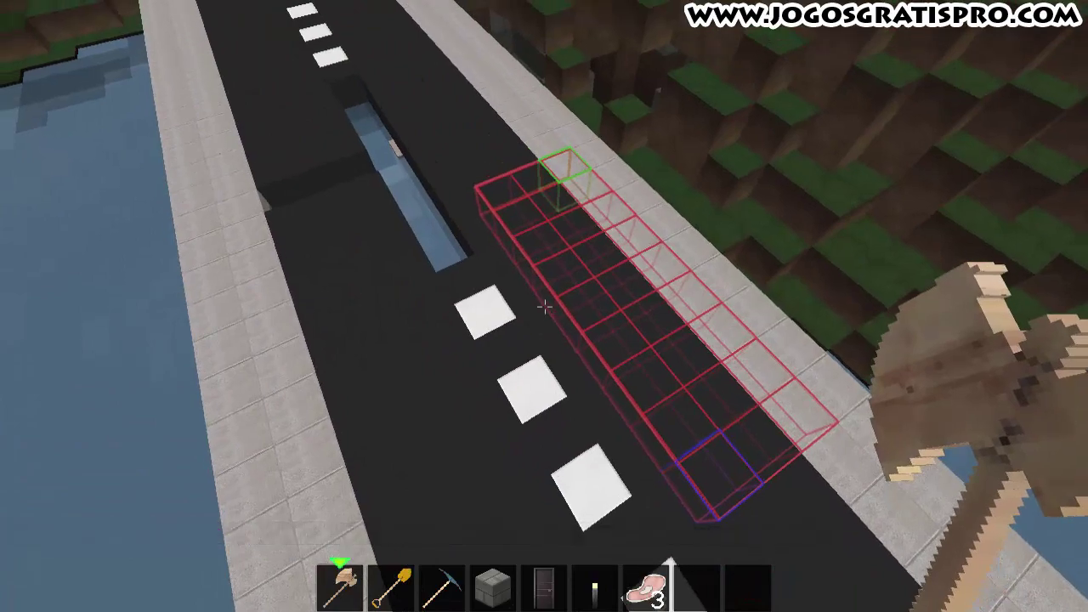
text(//desel)
key(Return)
Save and leave the world for the title screen and quit the game
key(Escape)
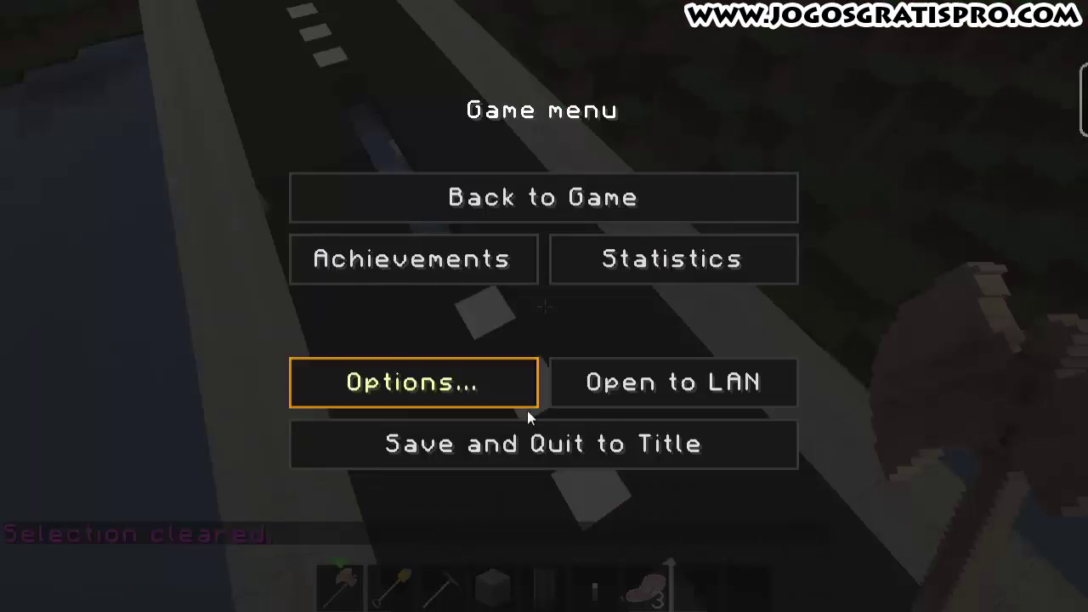
click(527, 443)
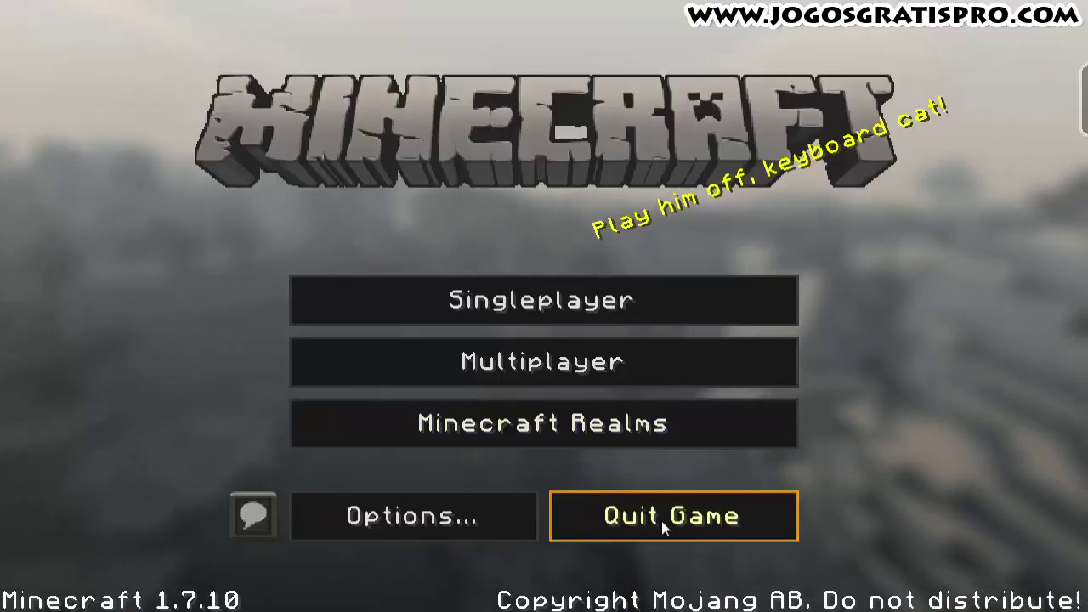
click(665, 525)
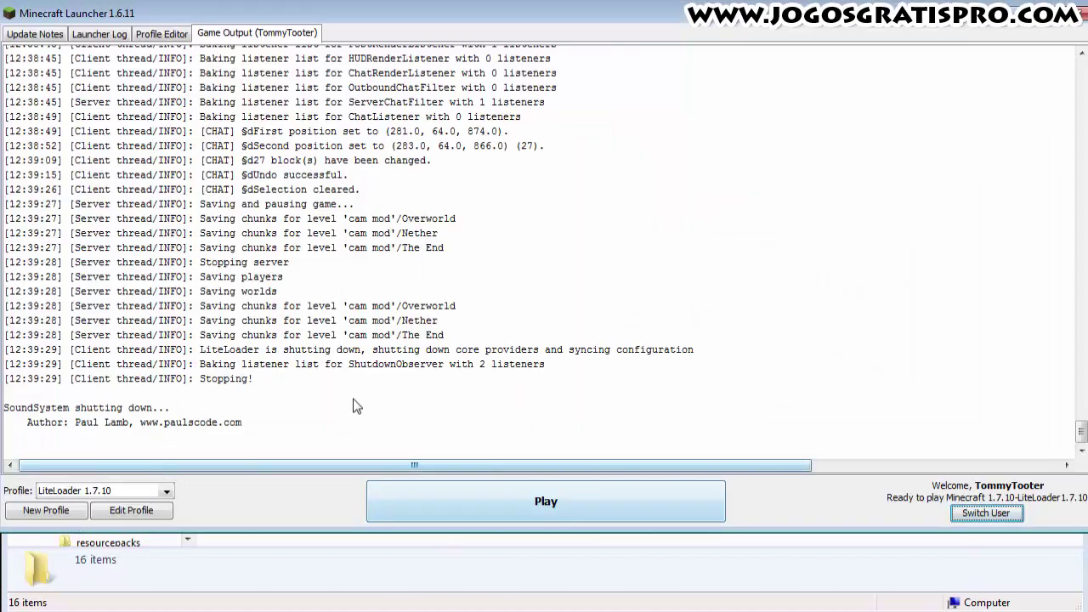
Set the launcher profile to Forge and change it to the profile named after the player account
click(163, 488)
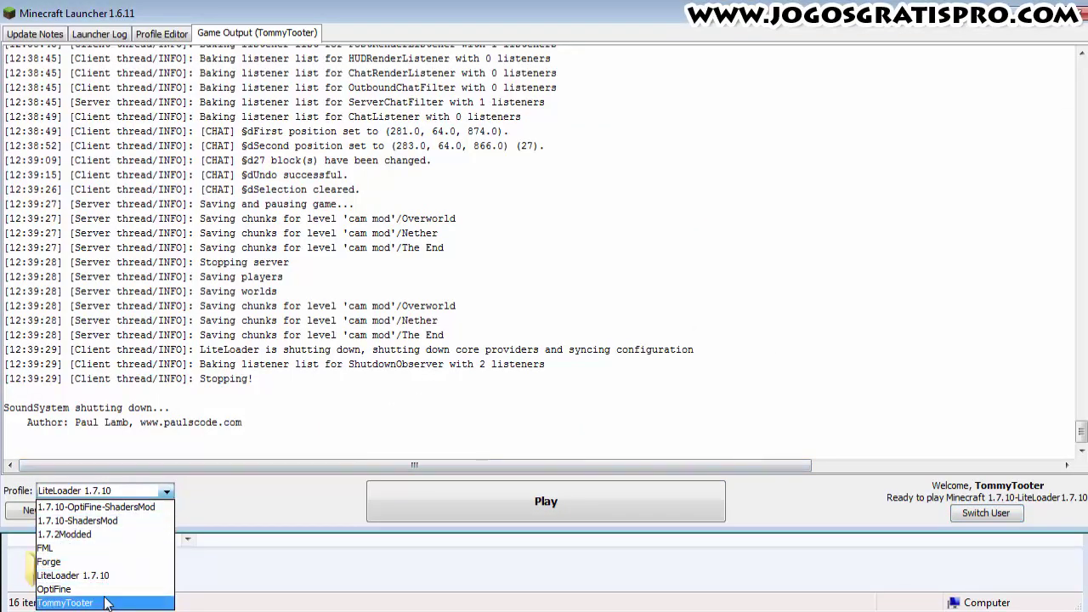
click(80, 560)
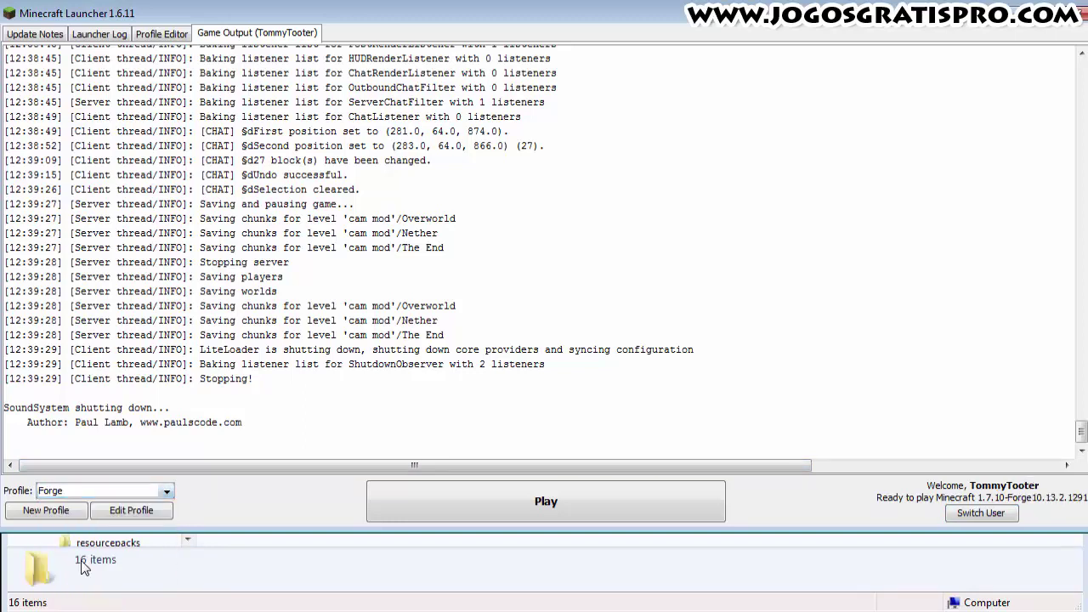
click(46, 485)
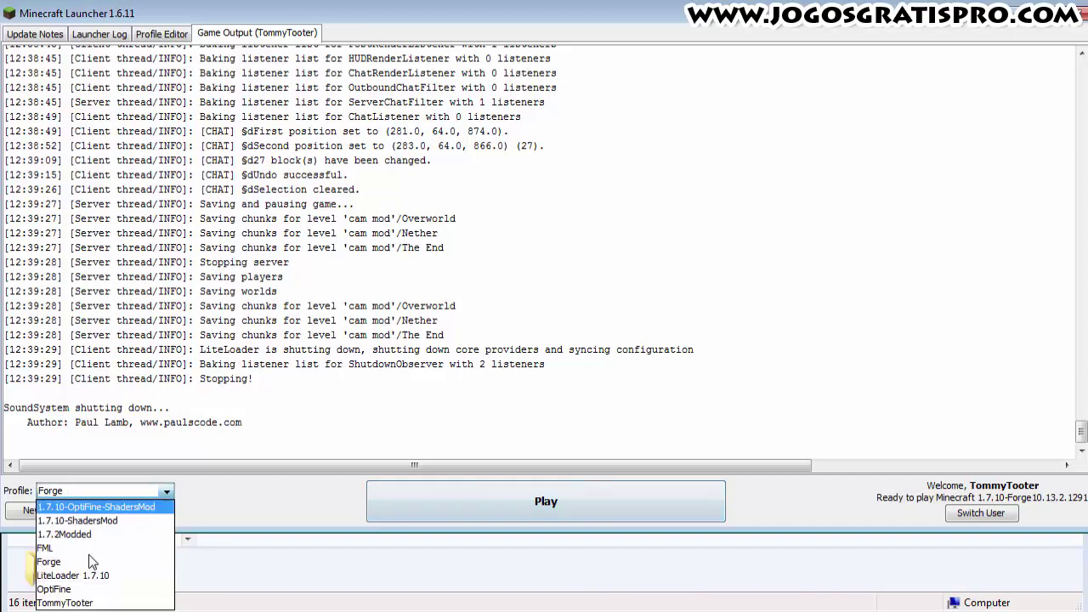
click(102, 599)
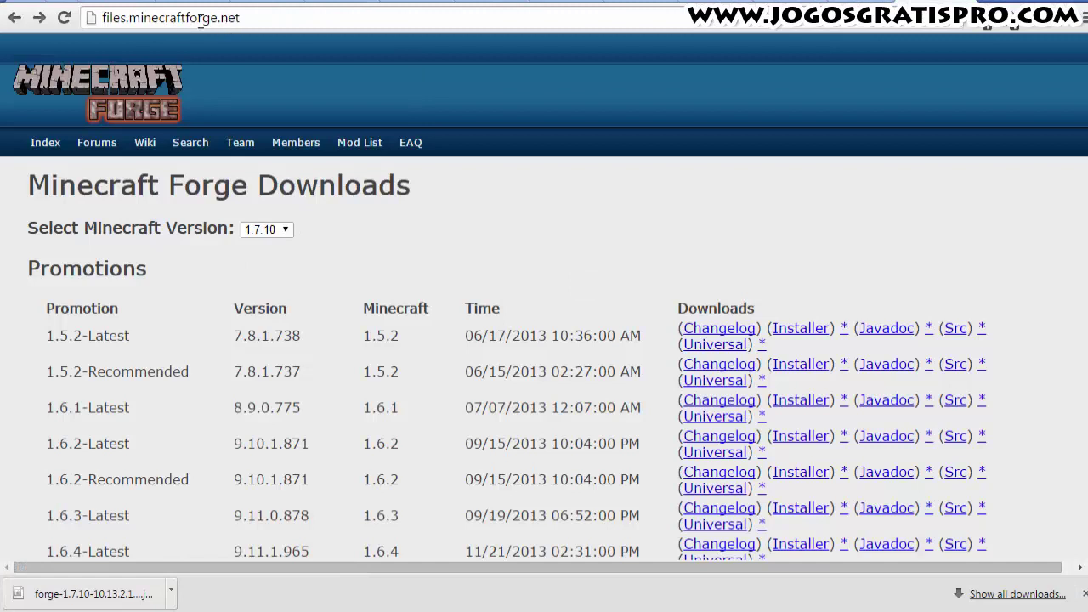
Switch to the browser and open the Minecraft version list on the Forge downloads page at files.minecraftforge.net
click(286, 233)
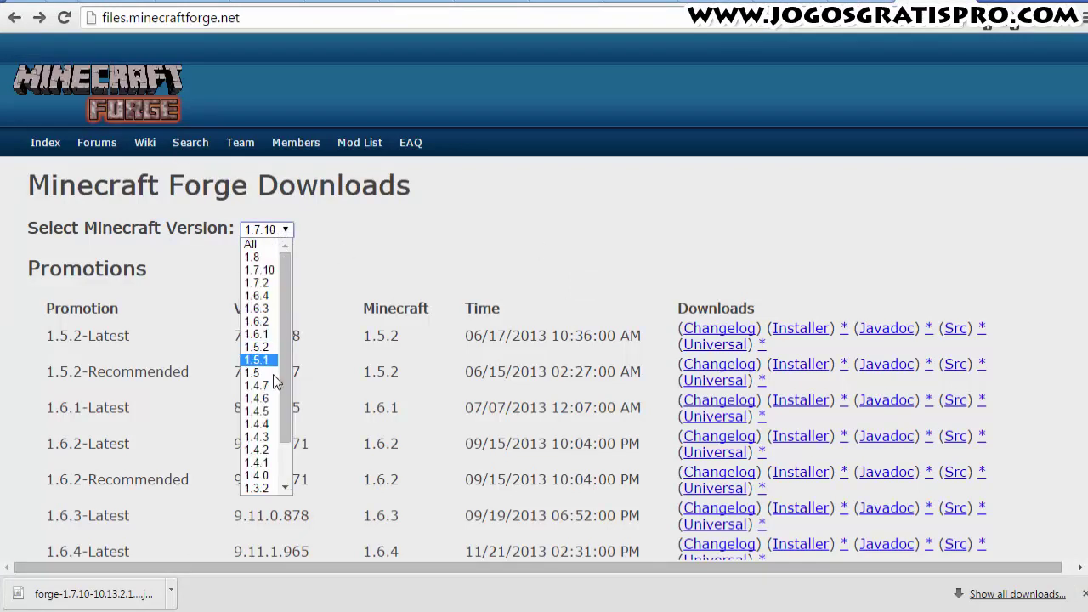